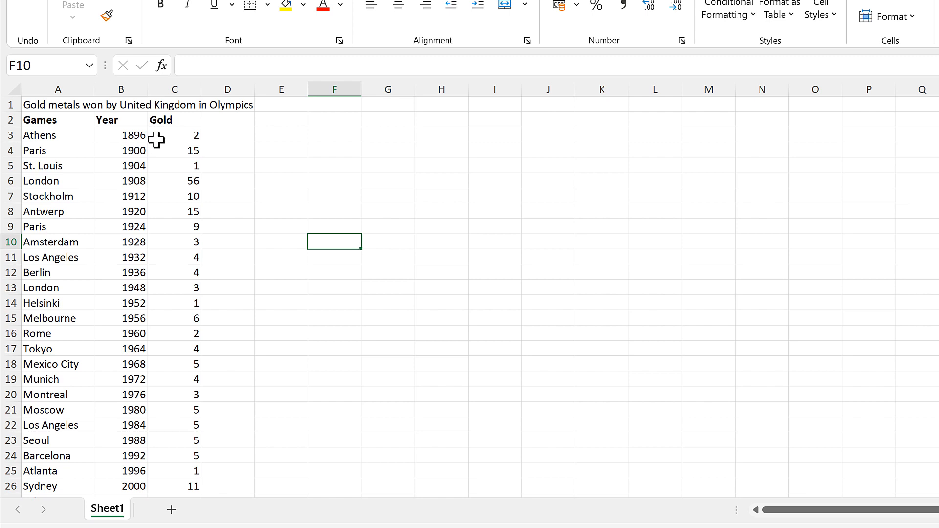
# Insert a new empty column B before the Year column.
pyautogui.click(122, 88)
pyautogui.rightClick(122, 88)
pyautogui.click(175, 228)
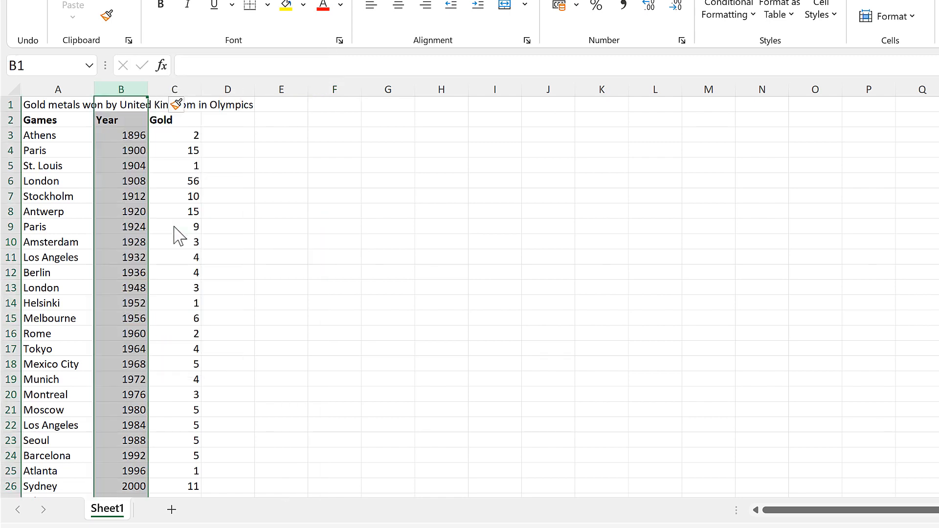
# Enter 1 in B3 and fill =B3+D3 from B4 down column B.
pyautogui.click(136, 138)
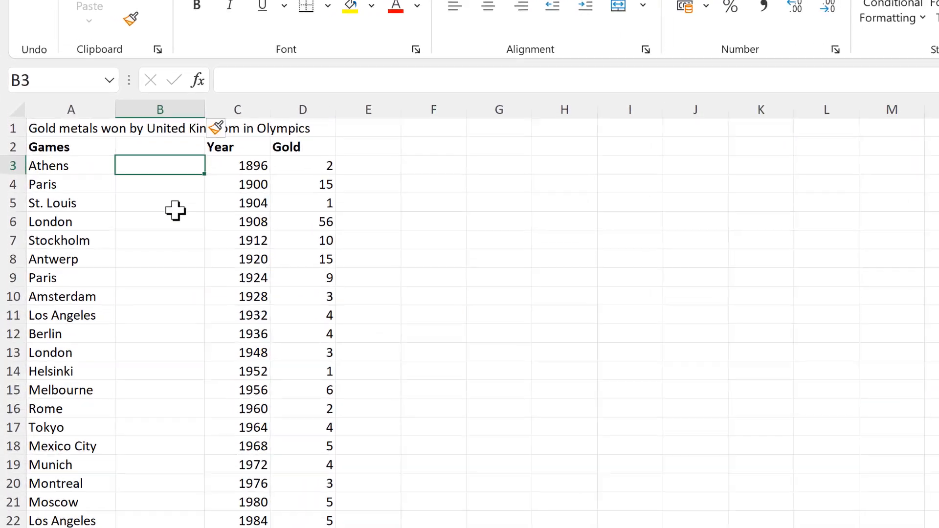
pyautogui.write('1')
pyautogui.press('Return')
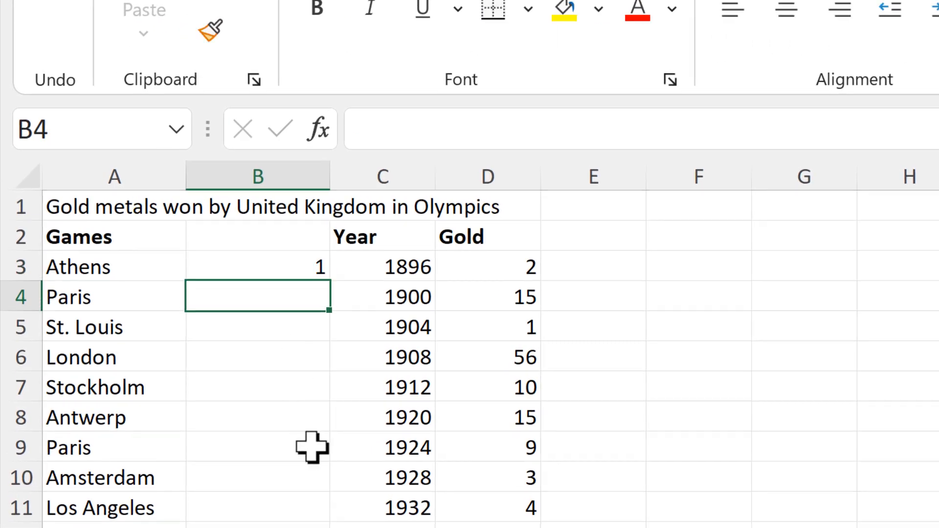
pyautogui.write('=')
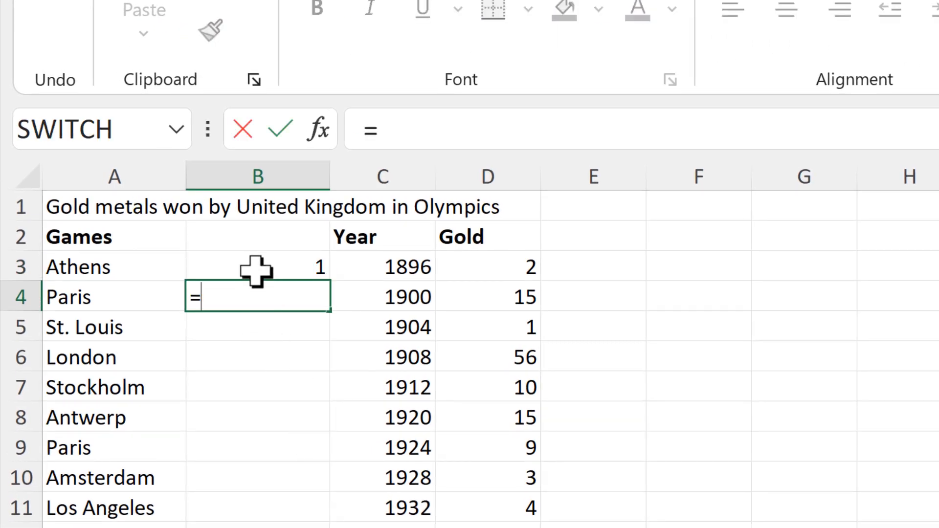
pyautogui.click(256, 266)
pyautogui.write('+')
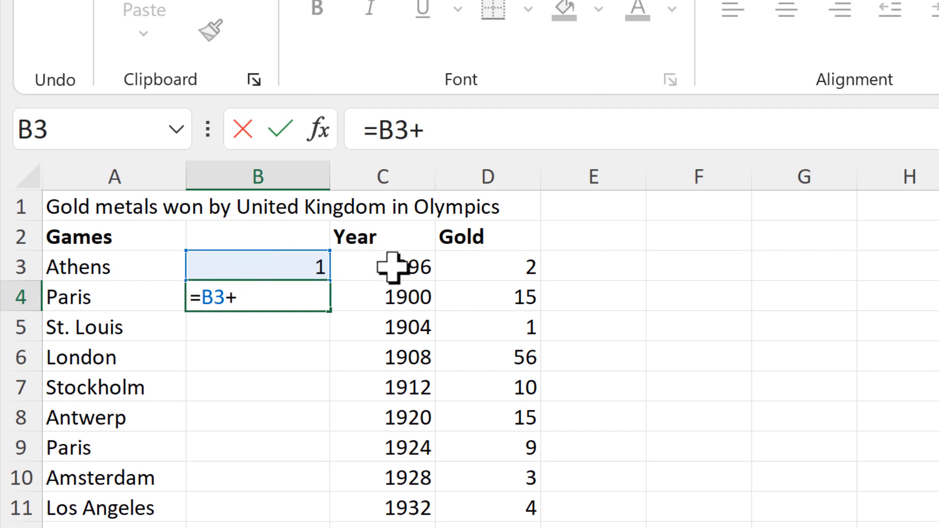
pyautogui.click(455, 268)
pyautogui.press('Return')
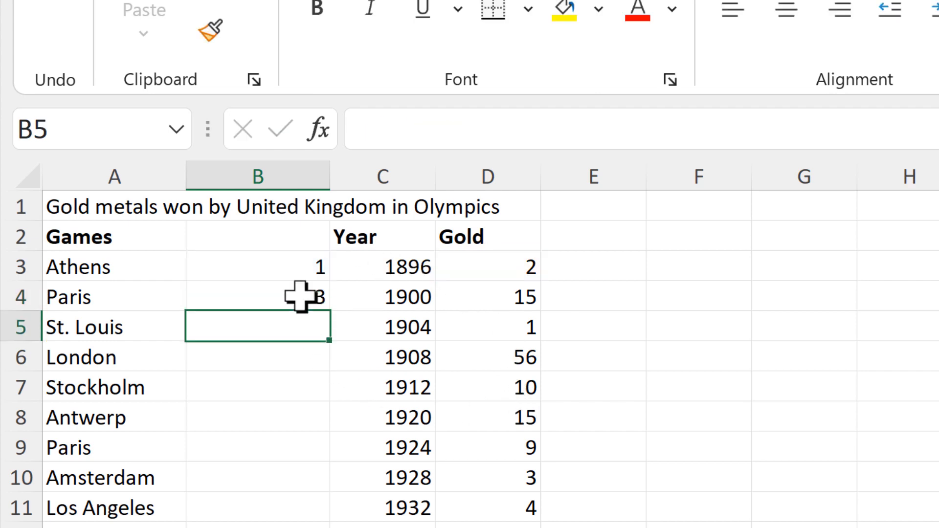
pyautogui.click(323, 306)
pyautogui.doubleClick(327, 309)
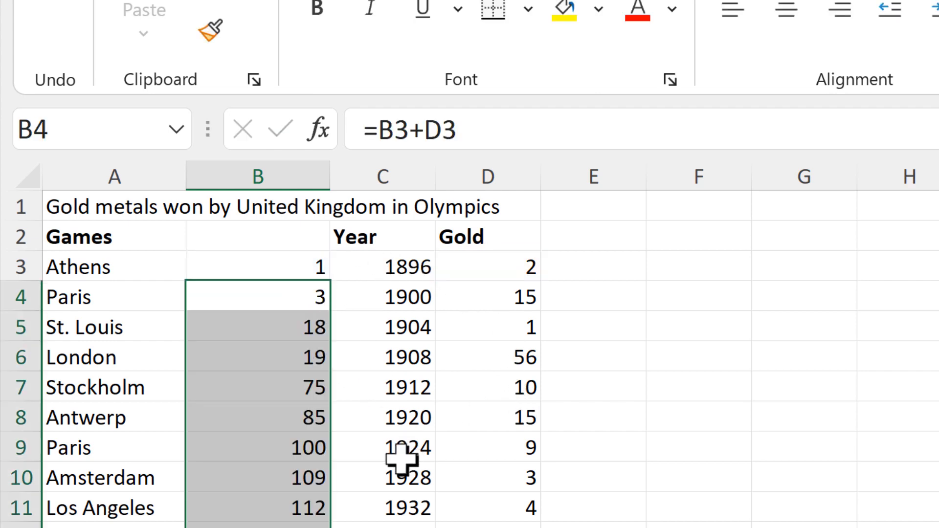
# Check the running-total formulas in rows 3–6 against their Gold values.
pyautogui.click(302, 260)
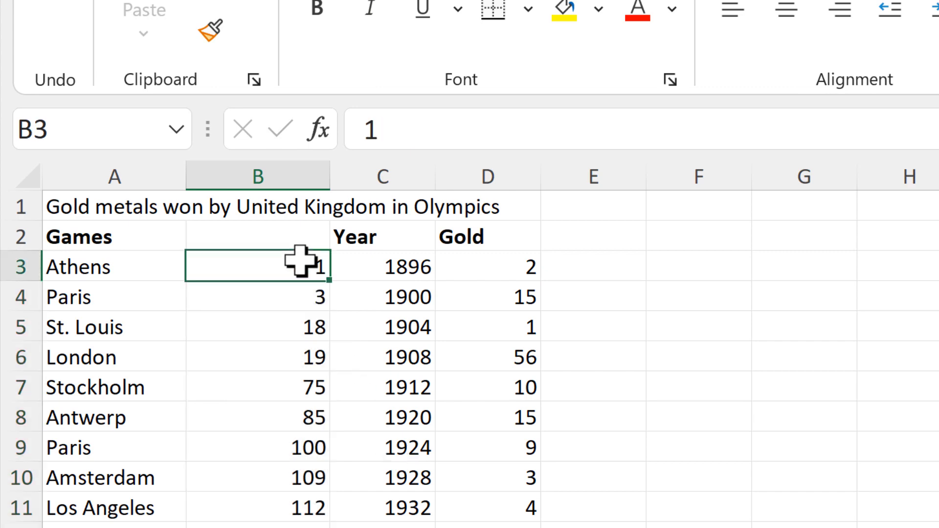
pyautogui.click(489, 274)
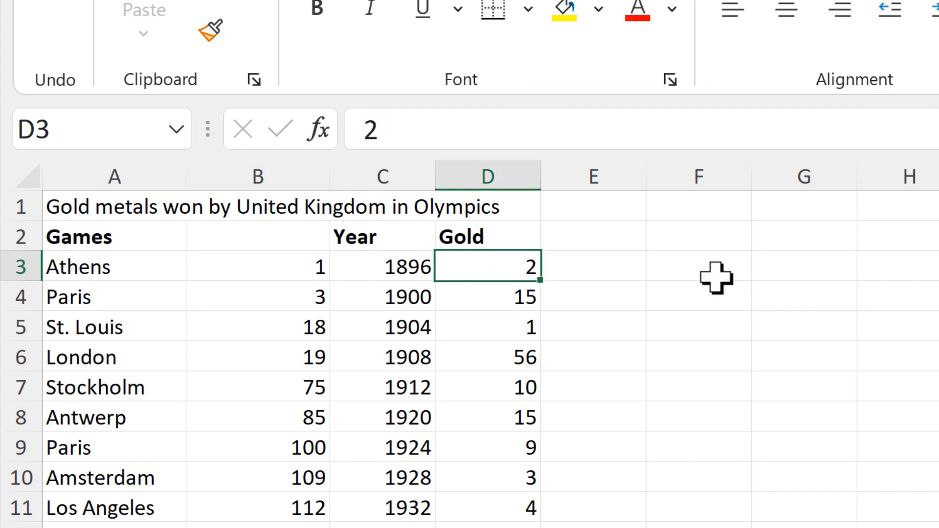
pyautogui.click(298, 301)
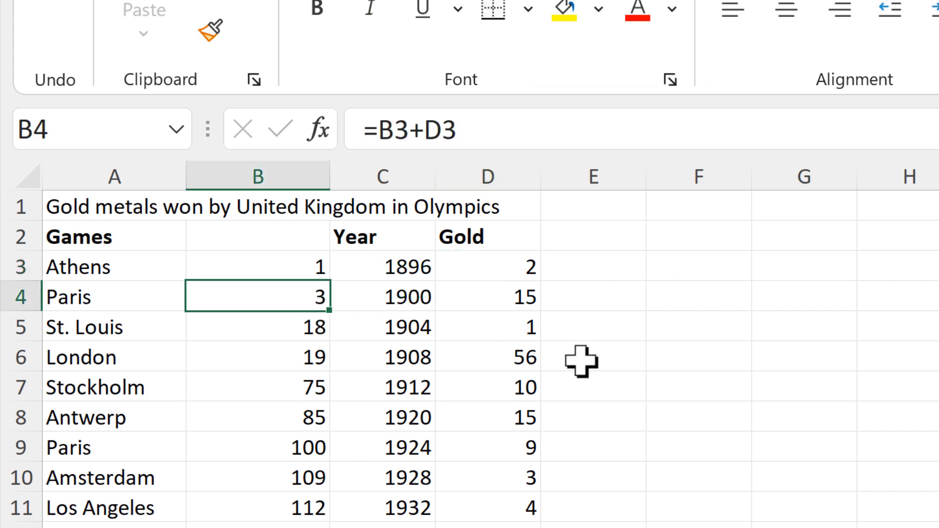
pyautogui.click(499, 301)
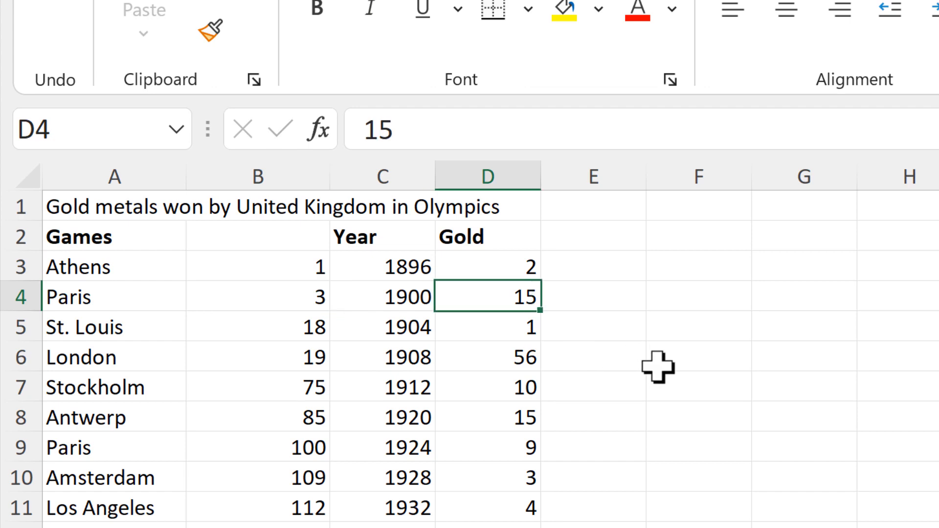
pyautogui.click(309, 329)
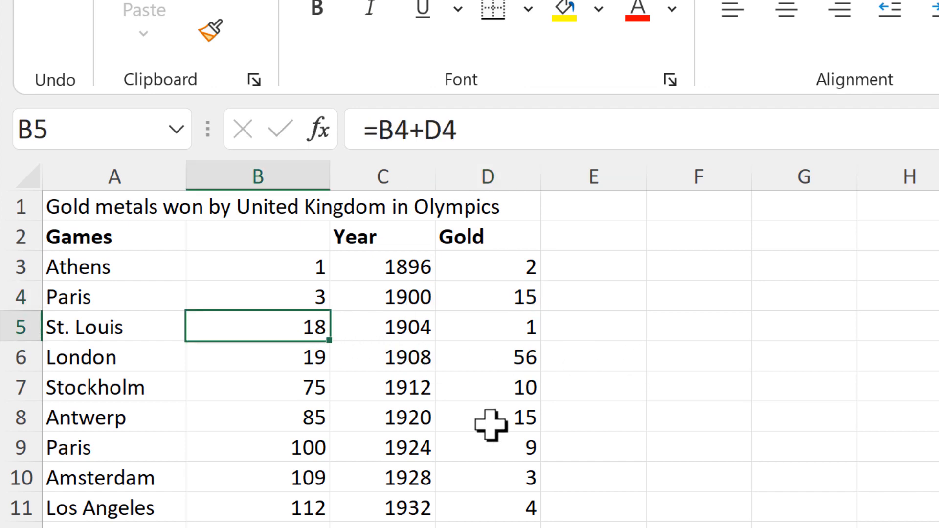
pyautogui.click(493, 329)
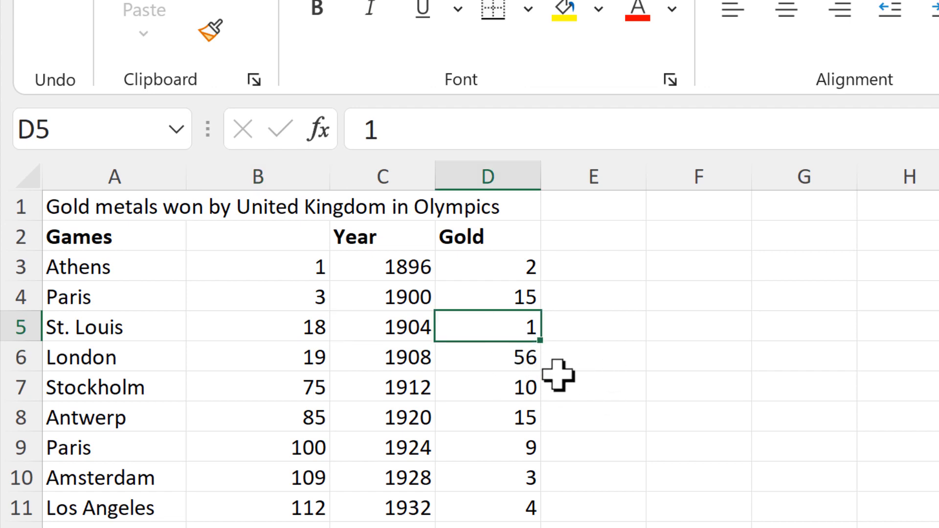
pyautogui.click(414, 329)
pyautogui.click(520, 325)
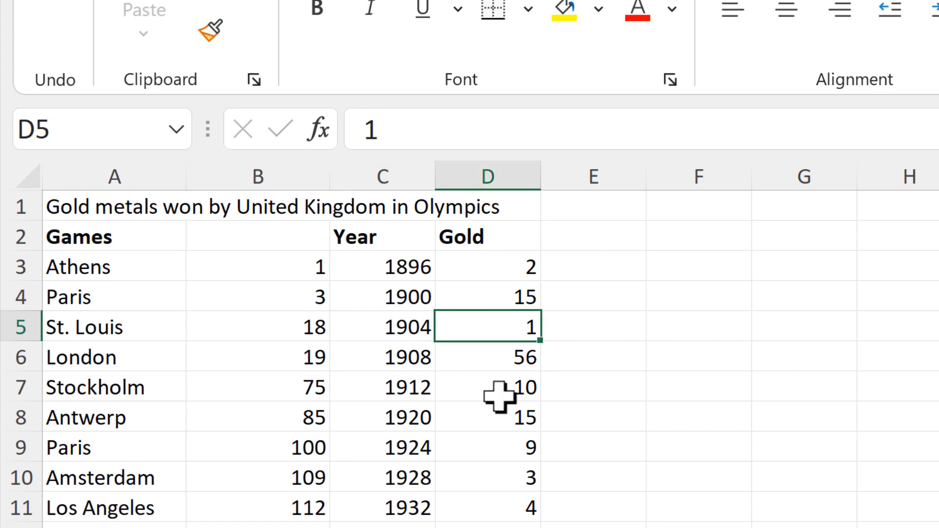
pyautogui.click(301, 363)
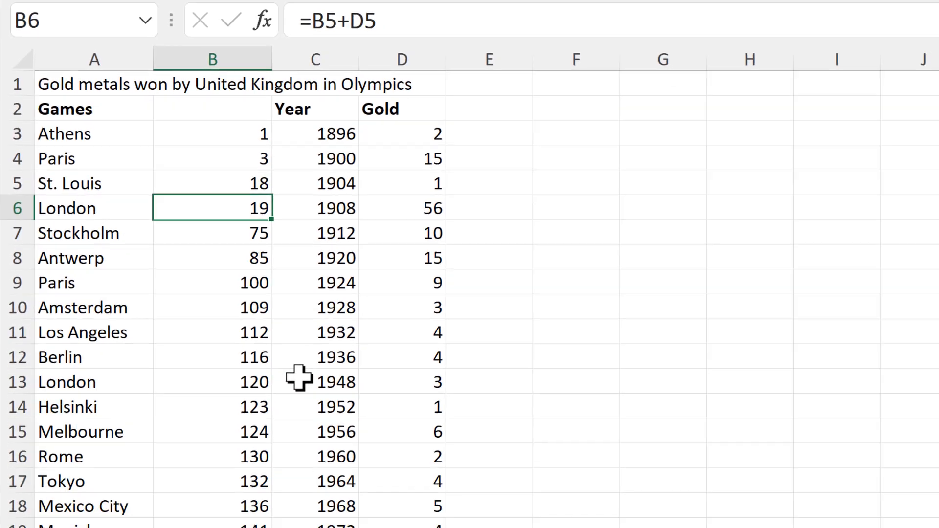
# Extend B31's formula into B32 as =B31+D31, showing 286 below Tokyo 2020.
pyautogui.scroll(-5, 263, 277)
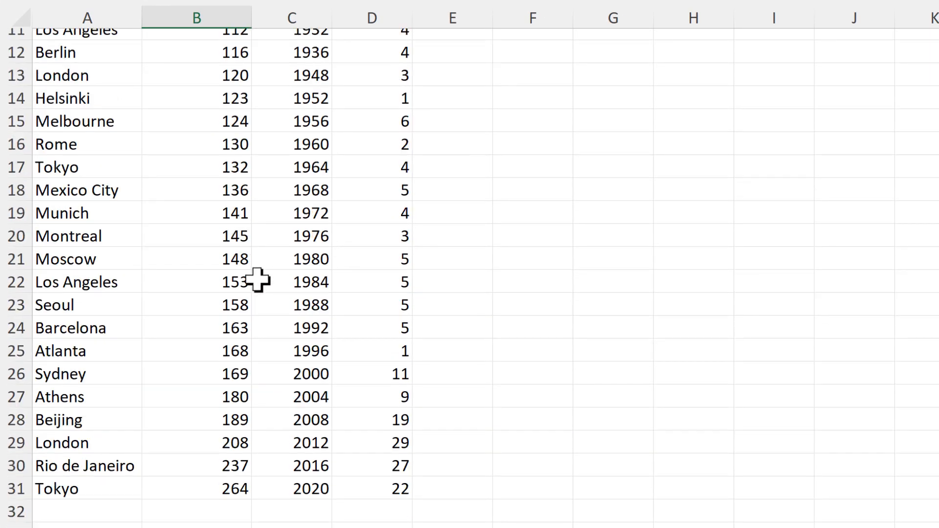
pyautogui.click(235, 384)
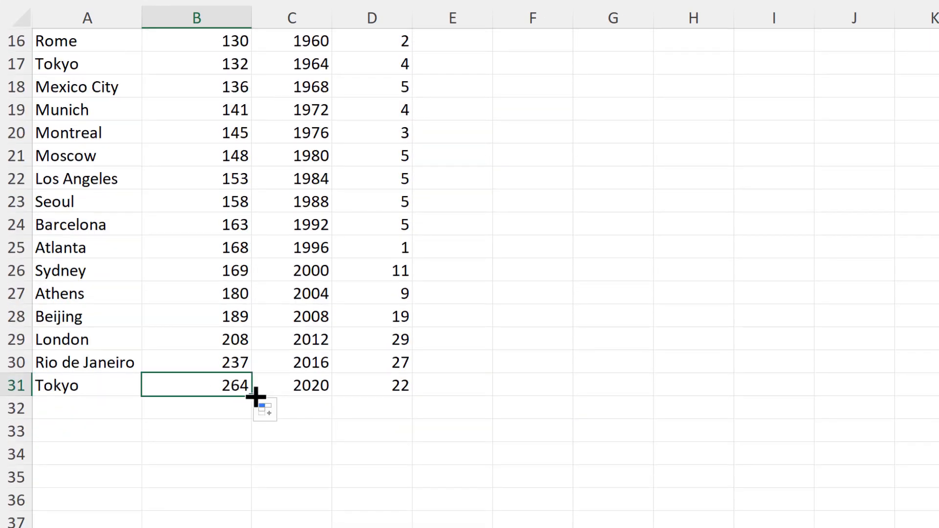
pyautogui.moveTo(256, 397); pyautogui.dragTo(222, 405)
pyautogui.click(233, 405)
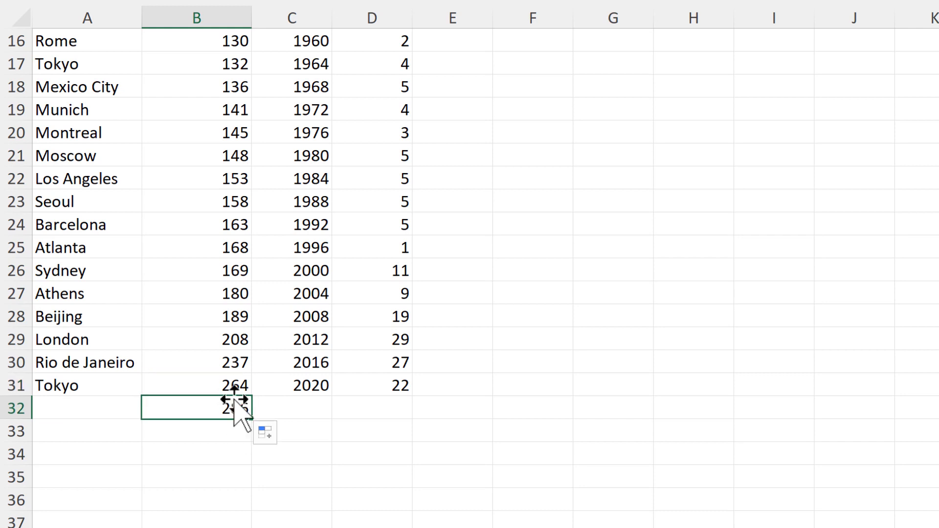
pyautogui.press('F2')
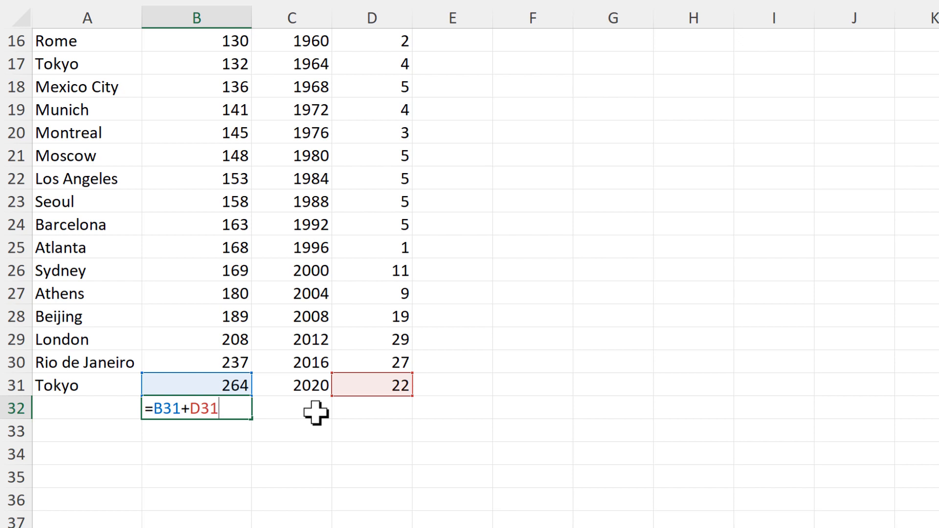
pyautogui.press('Return')
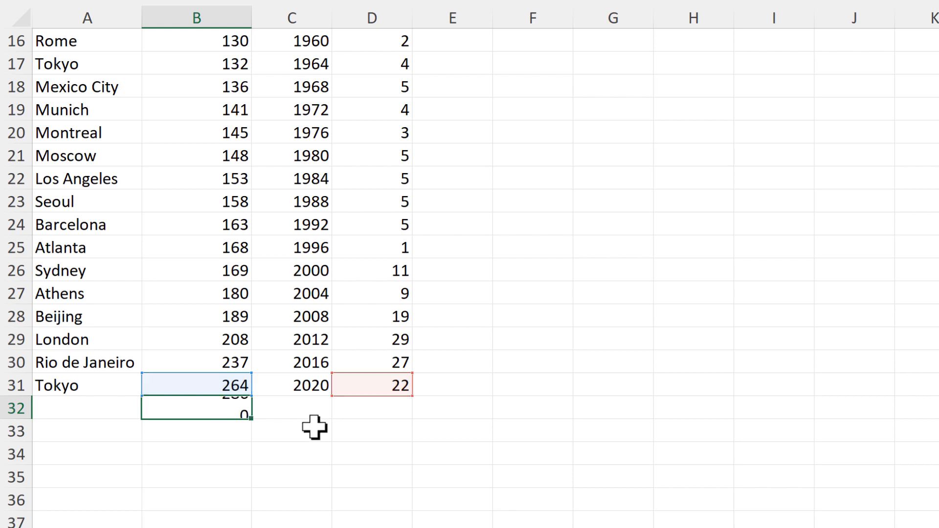
pyautogui.click(316, 440)
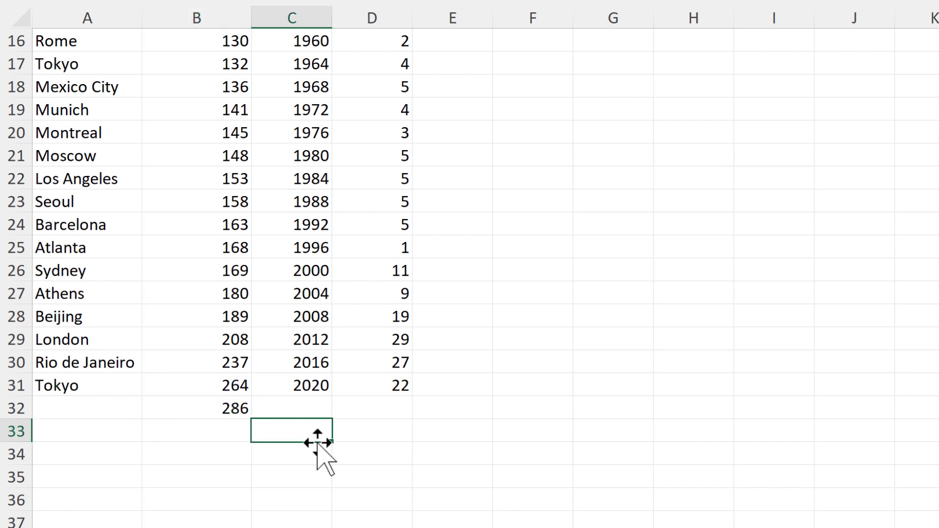
pyautogui.click(520, 254)
pyautogui.scroll(3, 546, 307)
pyautogui.scroll(2, 546, 307)
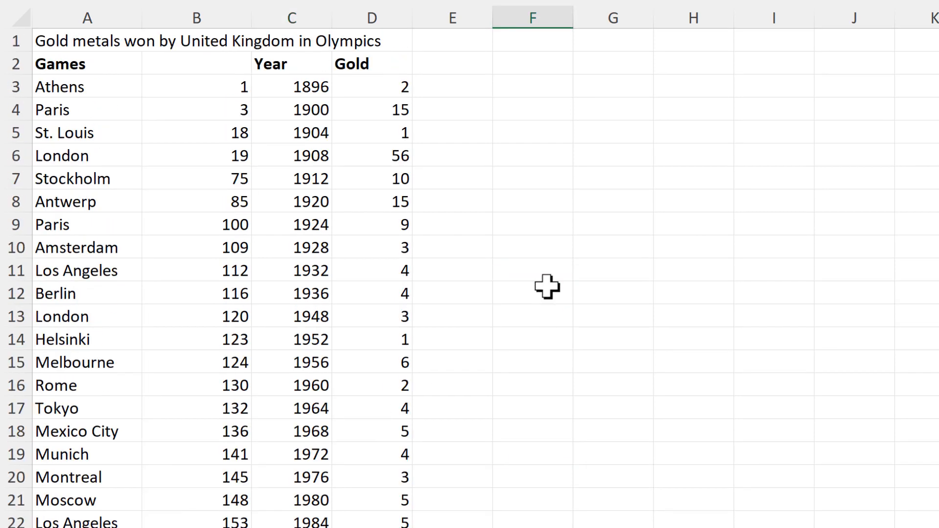
# Enter 1 in F3 and fill a column series down to 286.
pyautogui.click(505, 83)
pyautogui.write('1')
pyautogui.press('Return')
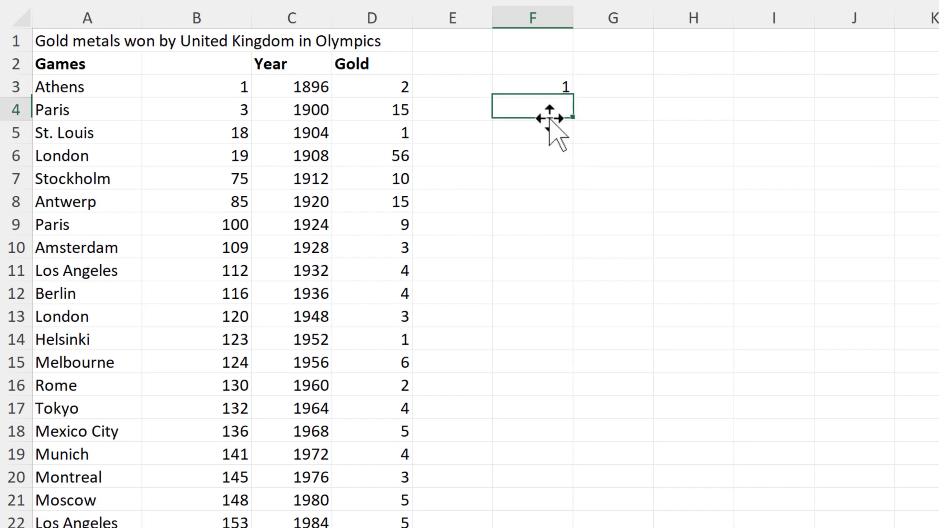
pyautogui.click(539, 88)
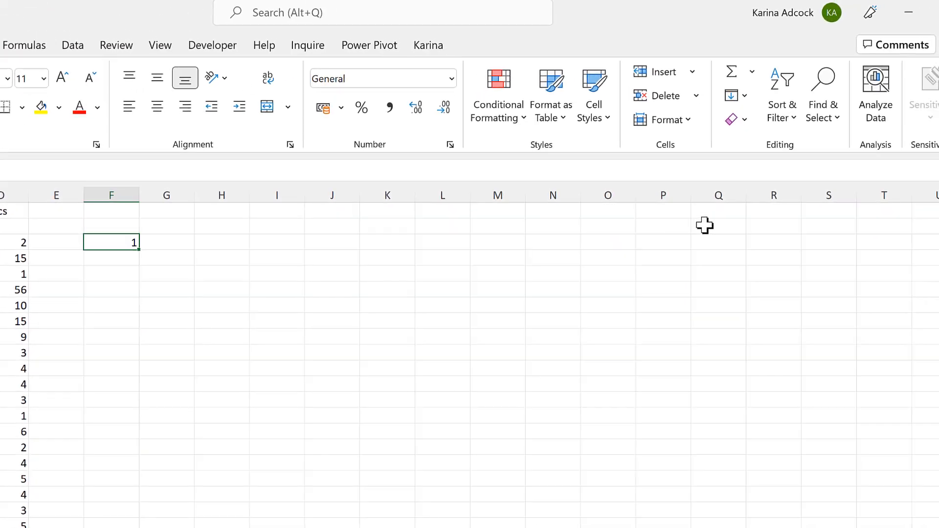
pyautogui.click(736, 98)
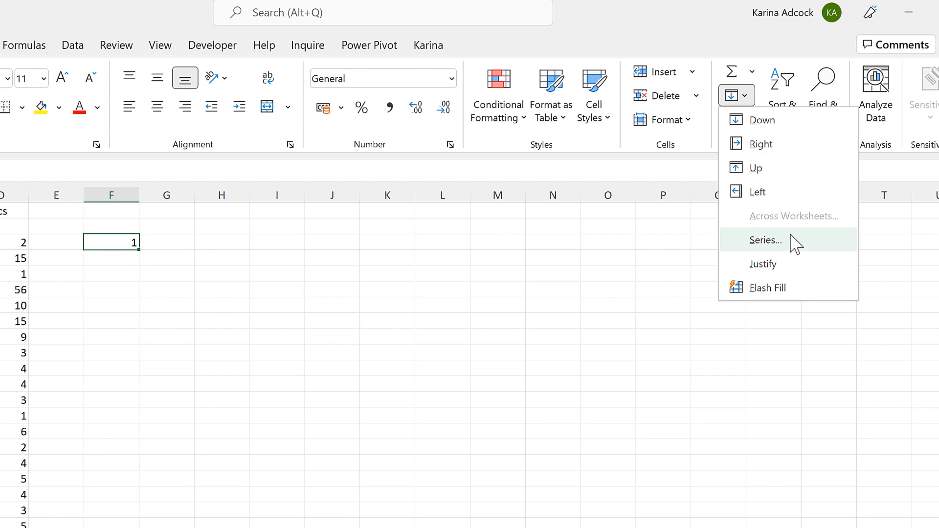
pyautogui.click(765, 240)
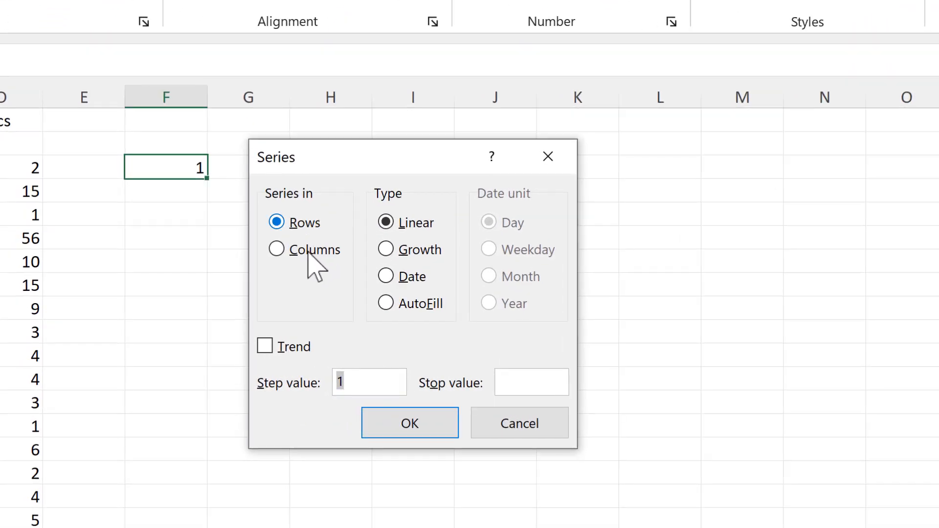
pyautogui.click(294, 257)
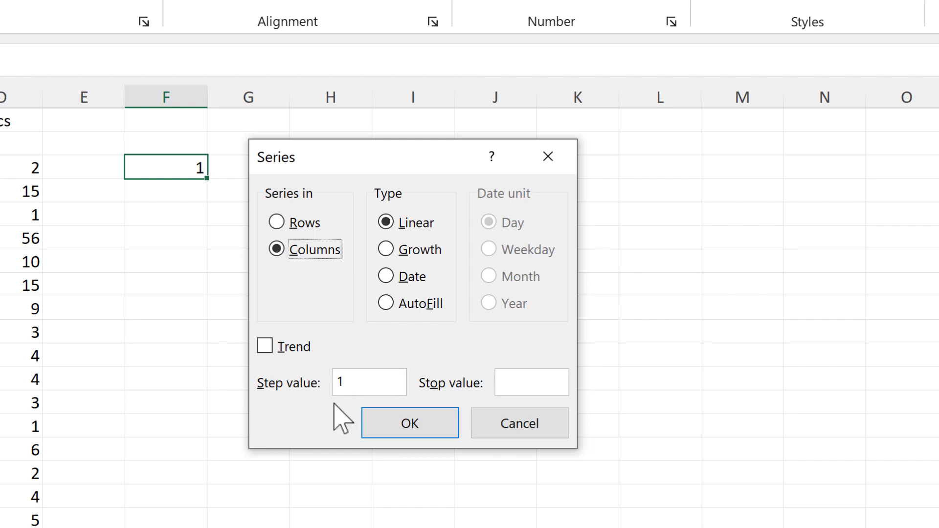
pyautogui.click(509, 378)
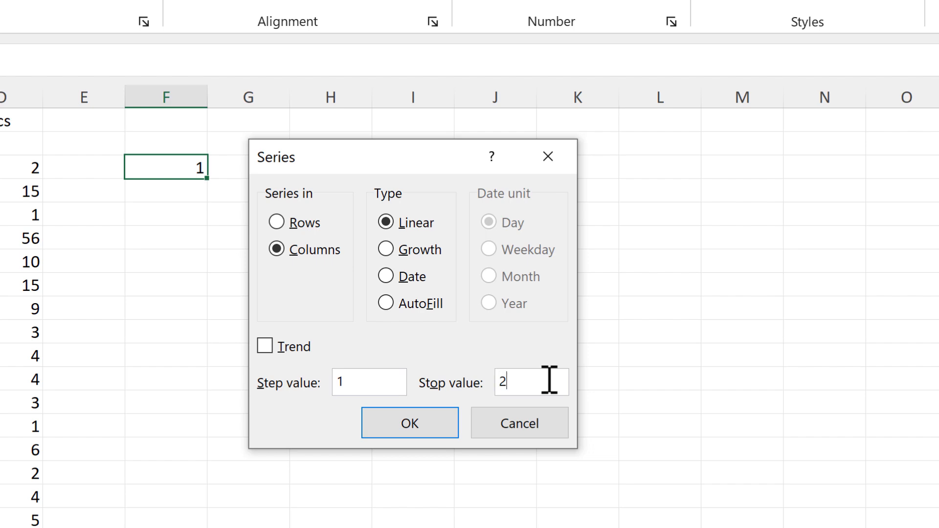
pyautogui.click(438, 415)
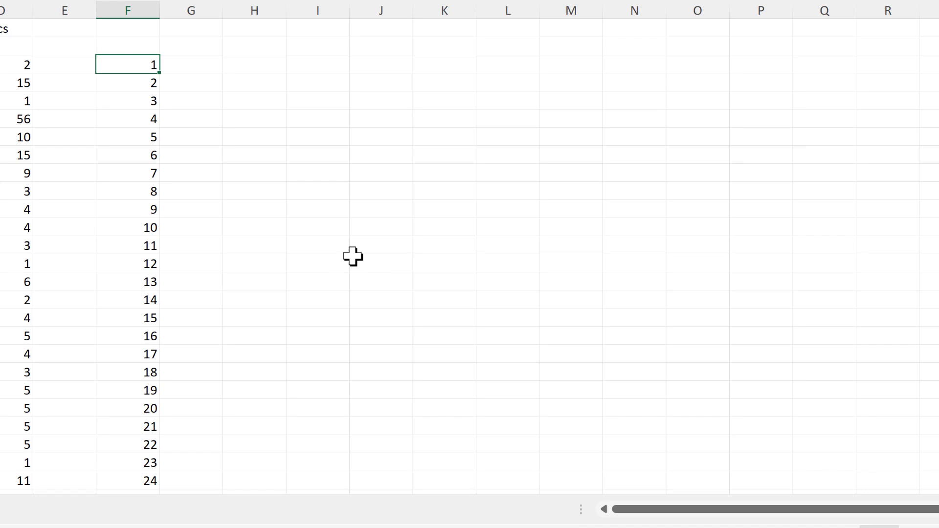
# Verify that column F's series runs from 1 to 286.
pyautogui.hotkey('ctrl', 'Down')
pyautogui.press('Down')
pyautogui.press('Down')
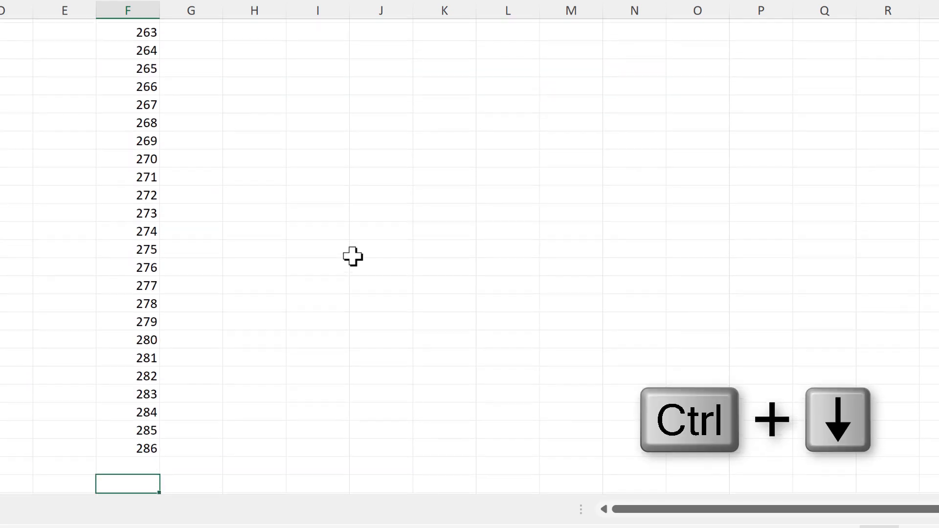
pyautogui.press('Up')
pyautogui.press('Up')
pyautogui.hotkey('ctrl', 'Up')
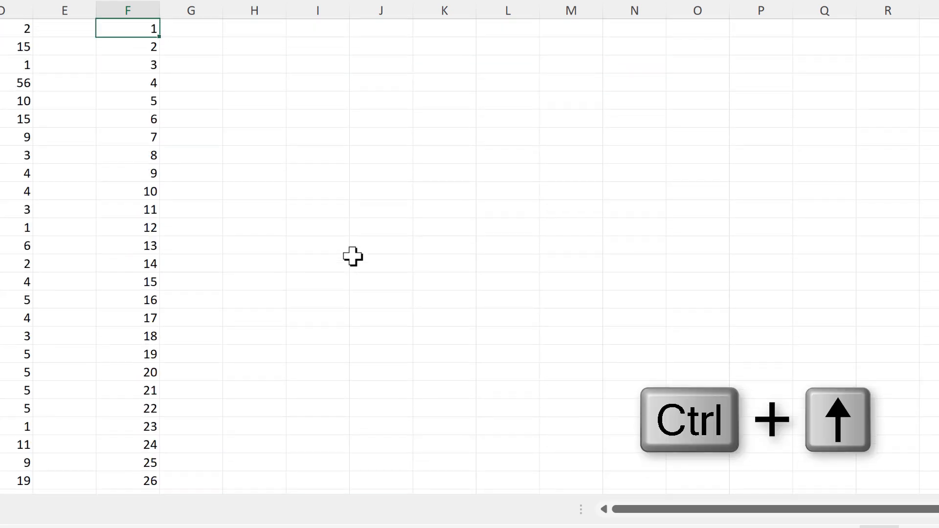
pyautogui.scroll(1, 244, 161)
pyautogui.click(184, 67)
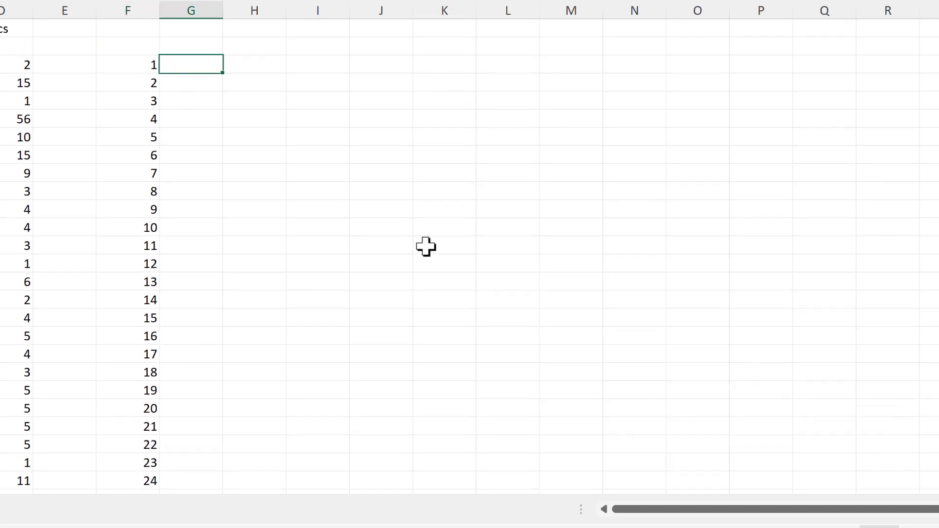
# Enter =VLOOKUP(F3,$B$3:$C$32,2,TRUE) in G3 for an approximate-match year lookup.
pyautogui.write('=vloo')
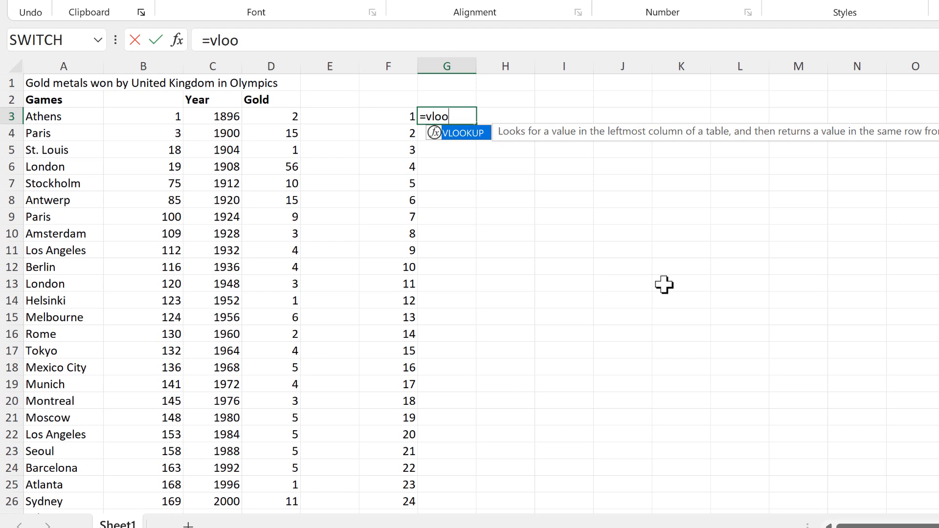
pyautogui.press('Tab')
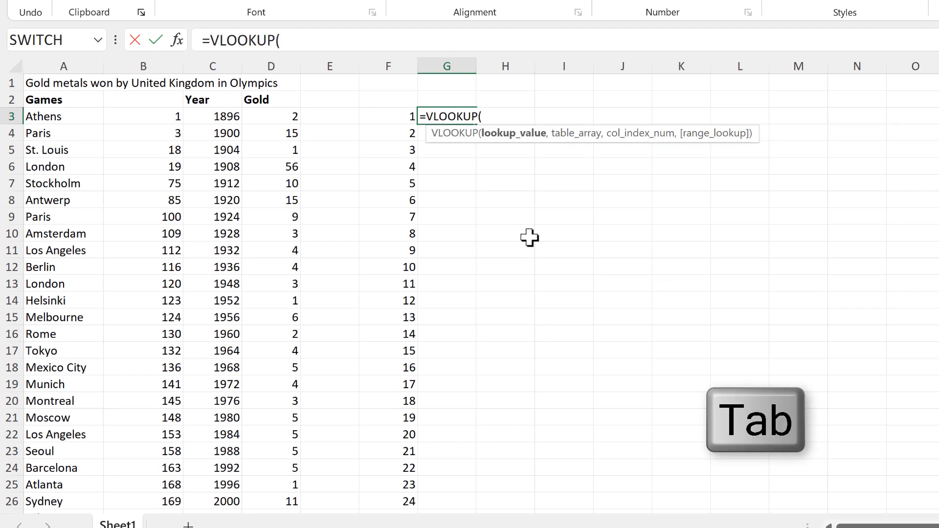
pyautogui.click(385, 116)
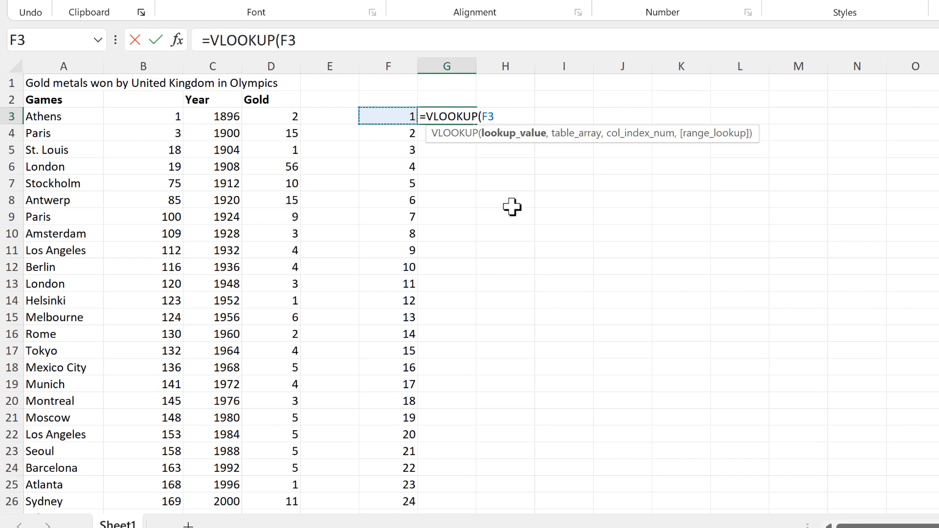
pyautogui.write(',')
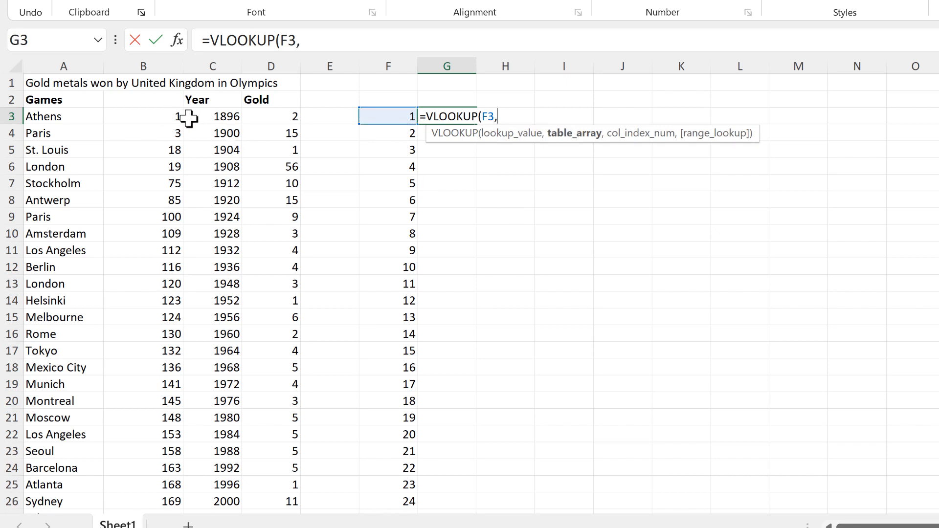
pyautogui.moveTo(181, 117); pyautogui.dragTo(195, 119)
pyautogui.hotkey('ctrl', 'shift', 'Down')
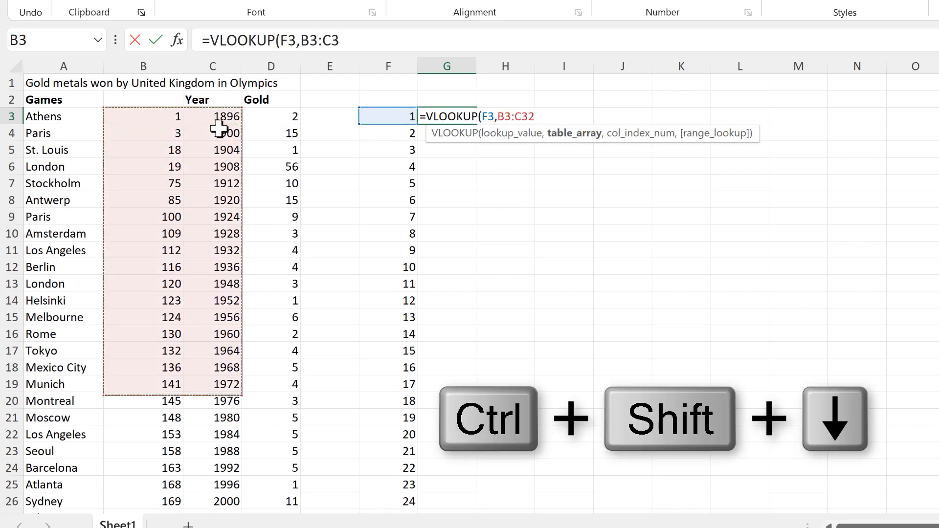
pyautogui.press('F4')
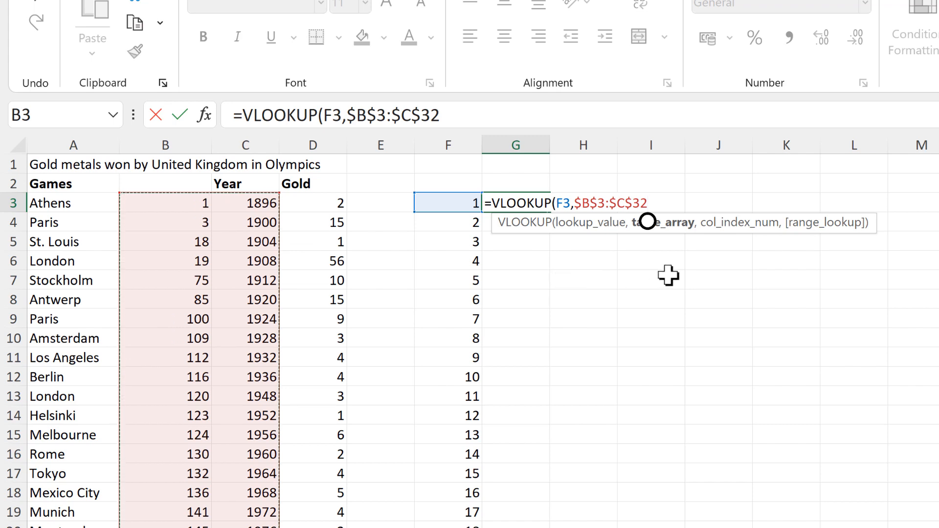
pyautogui.write(',2')
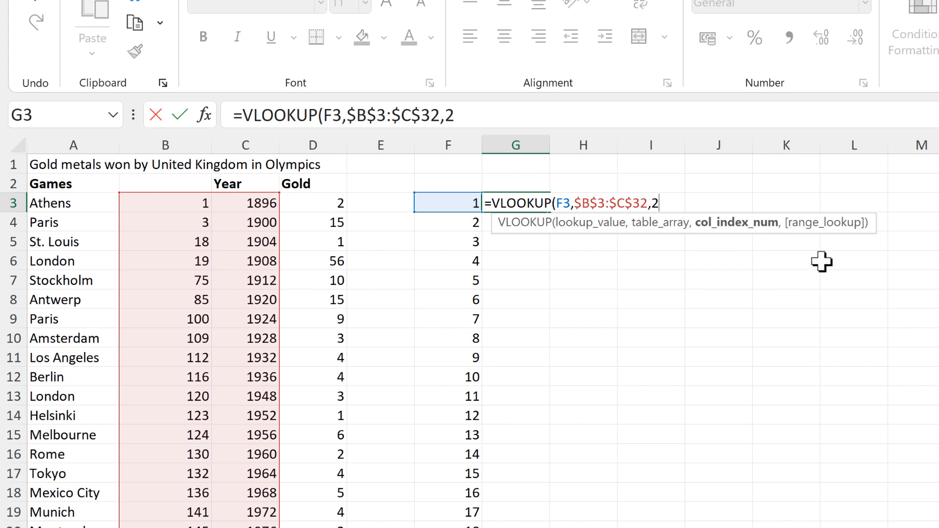
pyautogui.write(',')
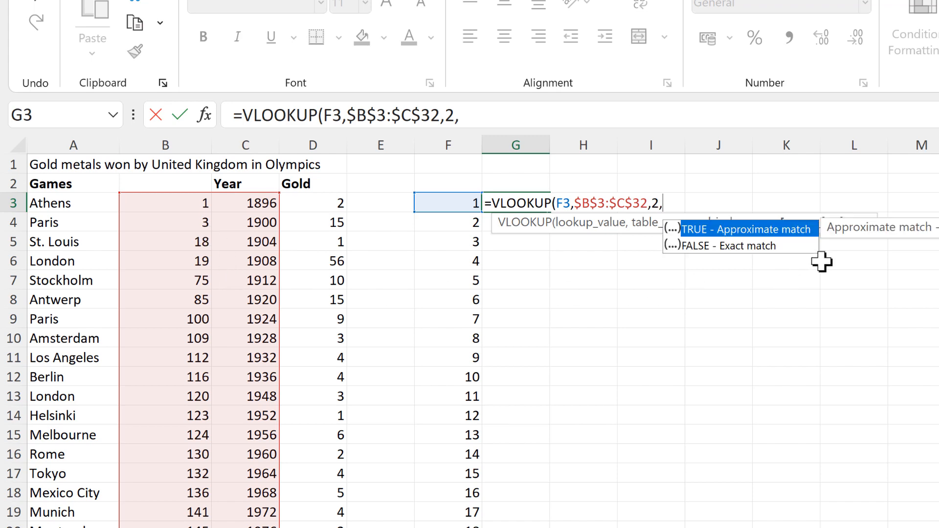
pyautogui.doubleClick(789, 238)
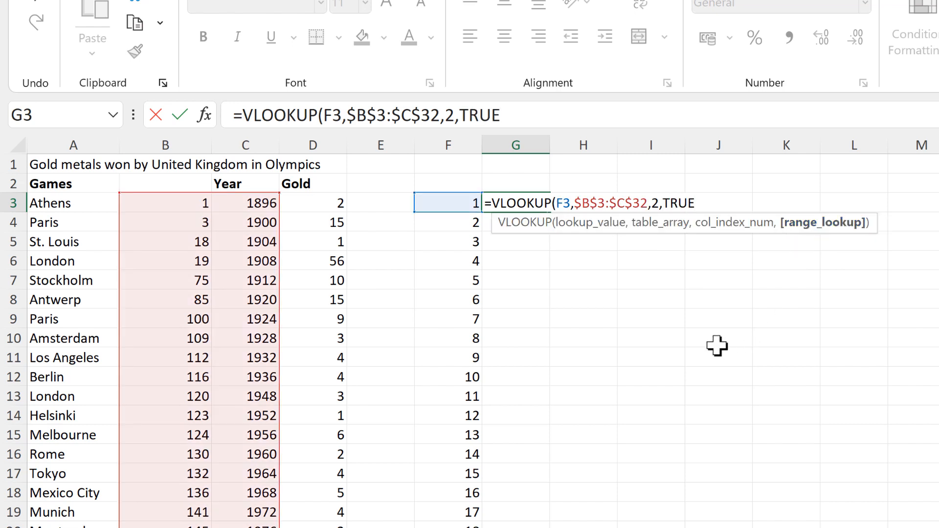
pyautogui.press('Return')
# Fill the VLOOKUP down column G and inspect G3's formula.
pyautogui.click(537, 201)
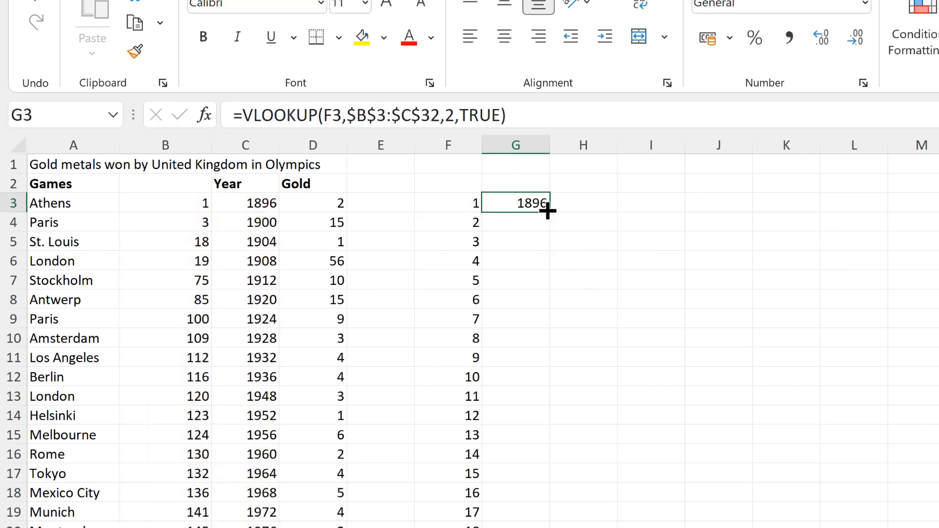
pyautogui.doubleClick(547, 212)
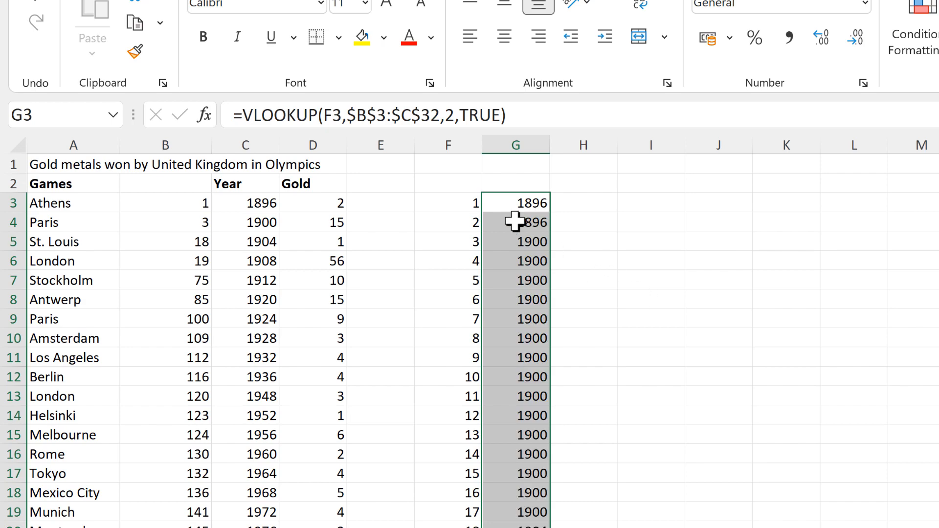
pyautogui.click(508, 204)
pyautogui.press('F2')
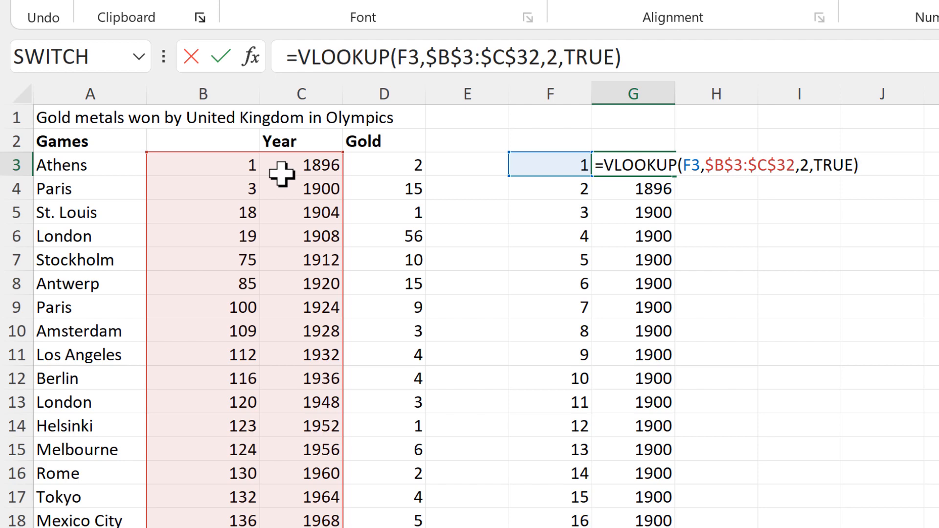
pyautogui.press('Return')
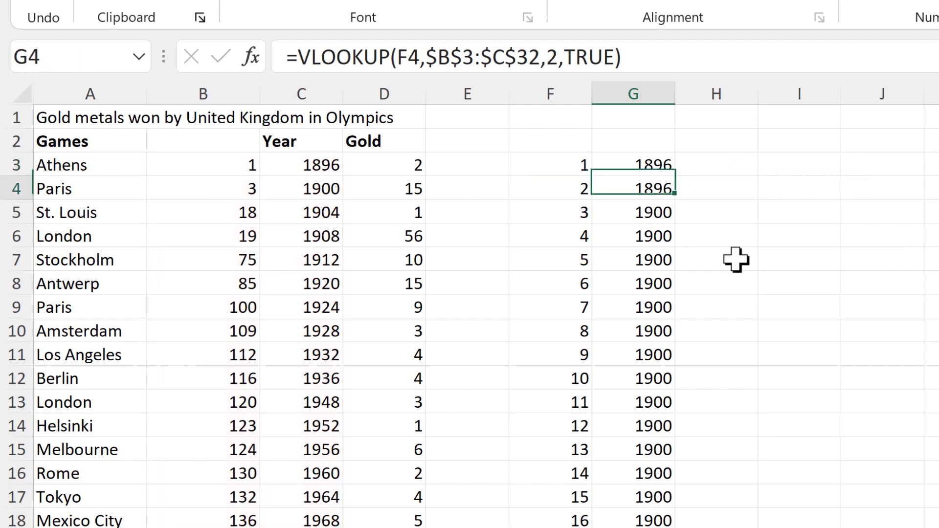
pyautogui.press('F2')
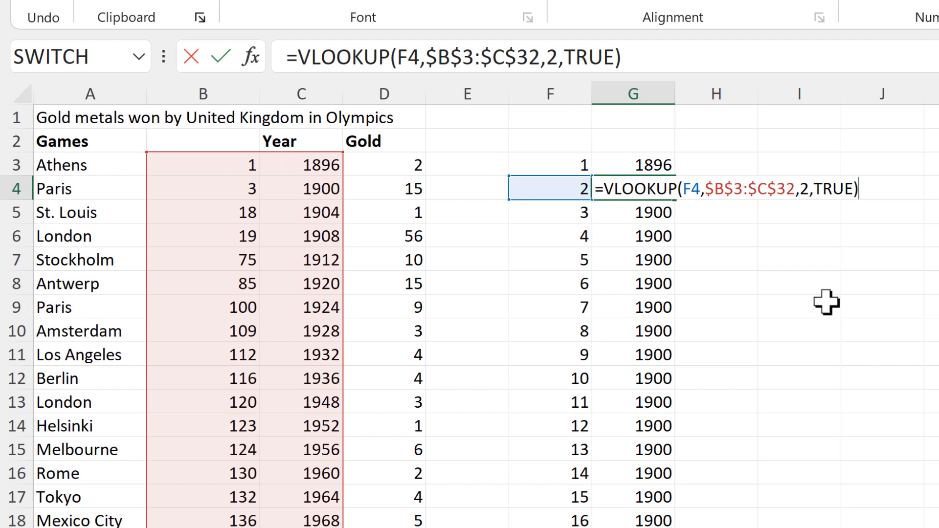
pyautogui.press('Return')
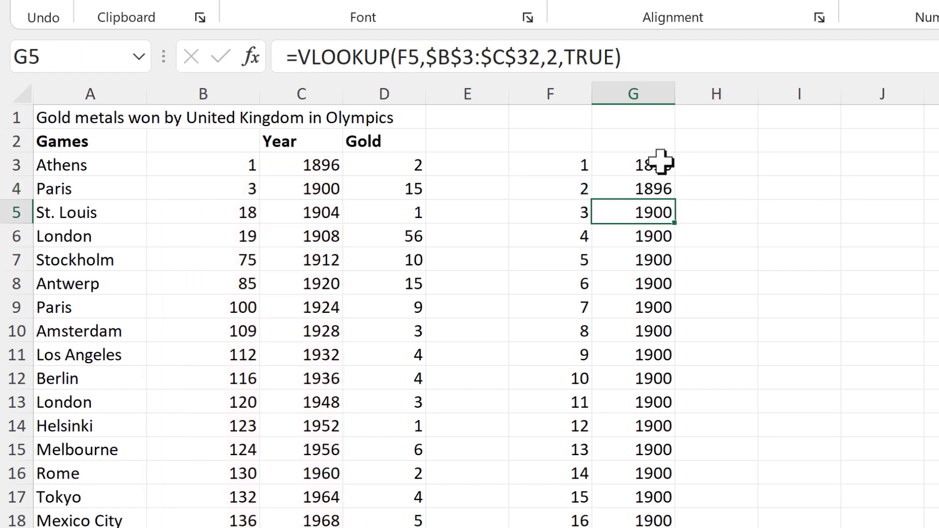
pyautogui.moveTo(660, 162); pyautogui.dragTo(666, 188)
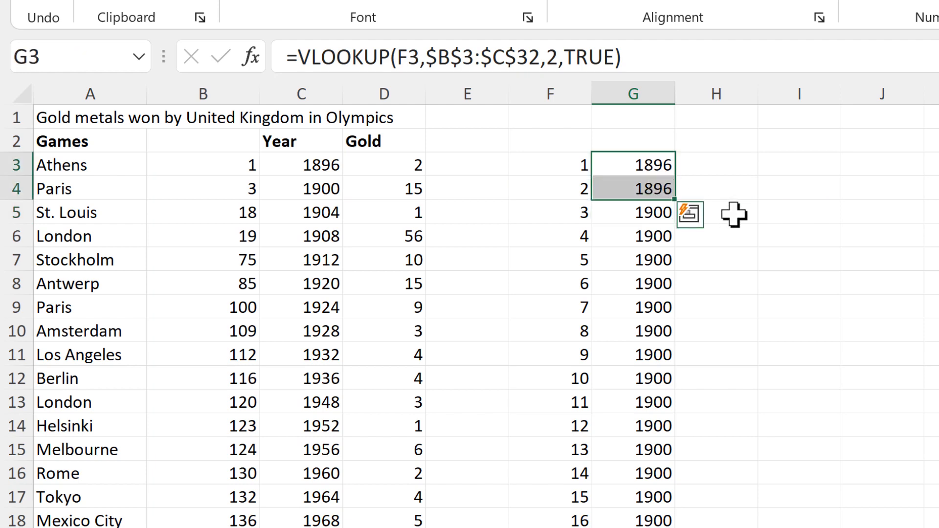
pyautogui.click(369, 167)
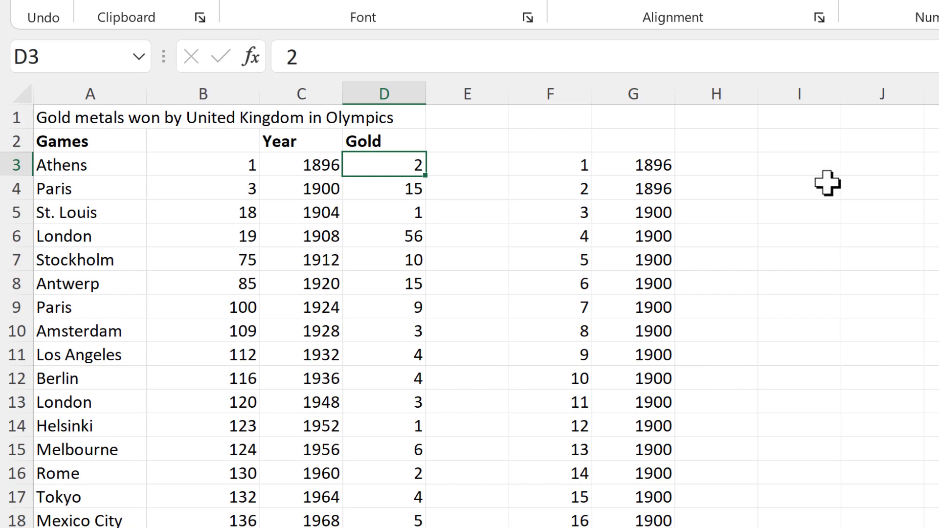
pyautogui.moveTo(659, 215); pyautogui.dragTo(627, 520)
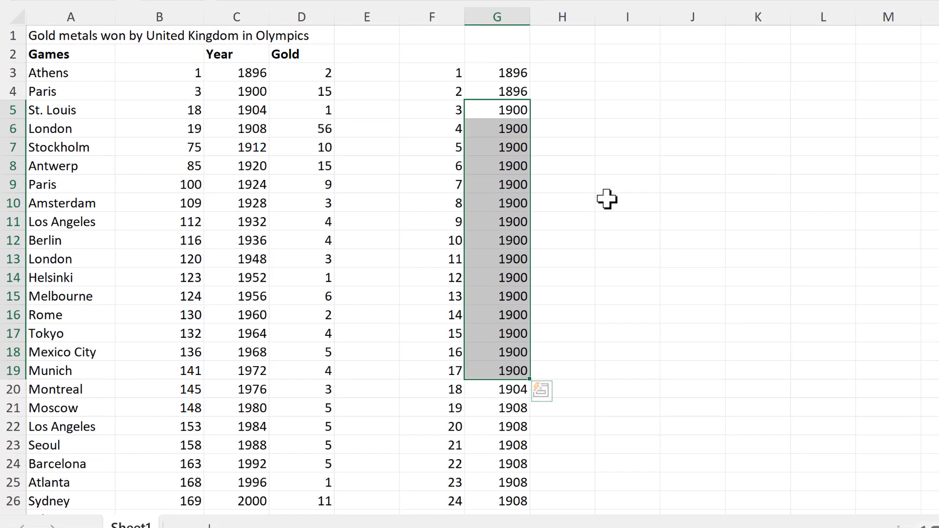
pyautogui.click(299, 91)
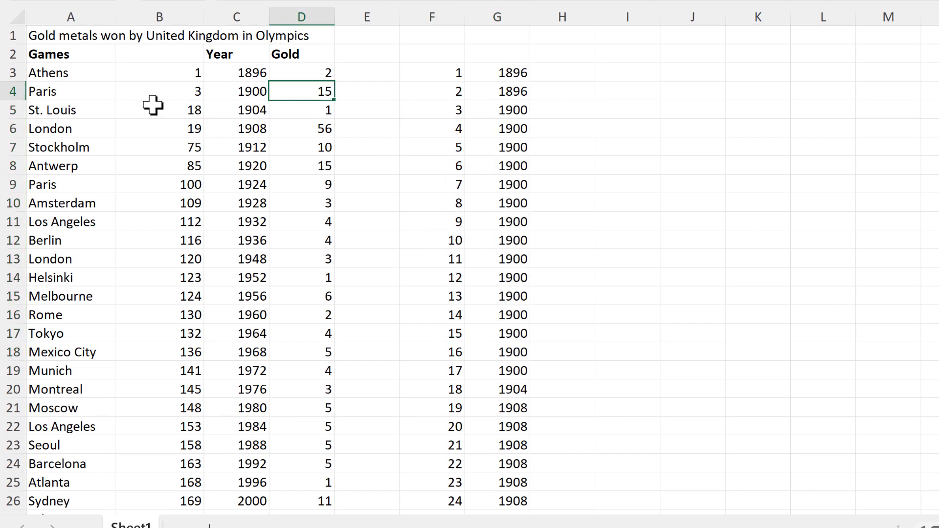
pyautogui.moveTo(184, 91); pyautogui.dragTo(186, 104)
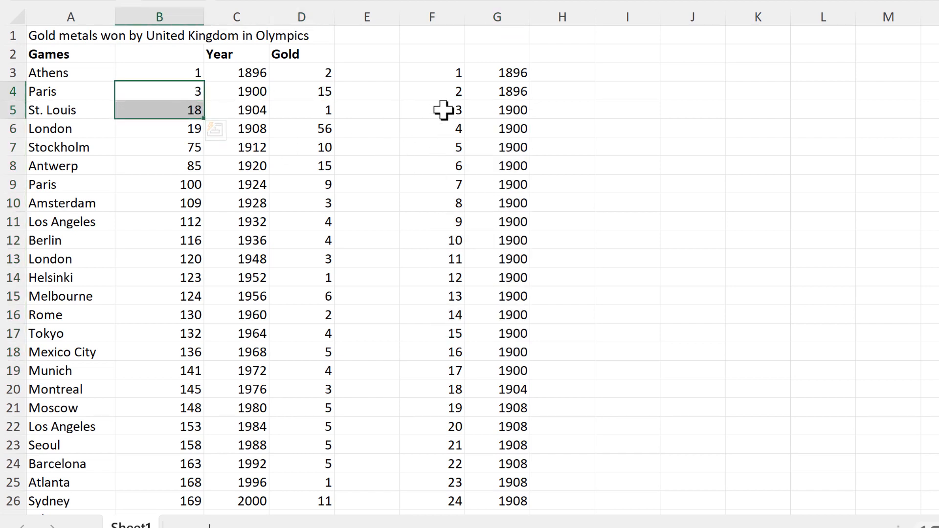
pyautogui.moveTo(444, 109); pyautogui.dragTo(448, 367)
pyautogui.click(179, 111)
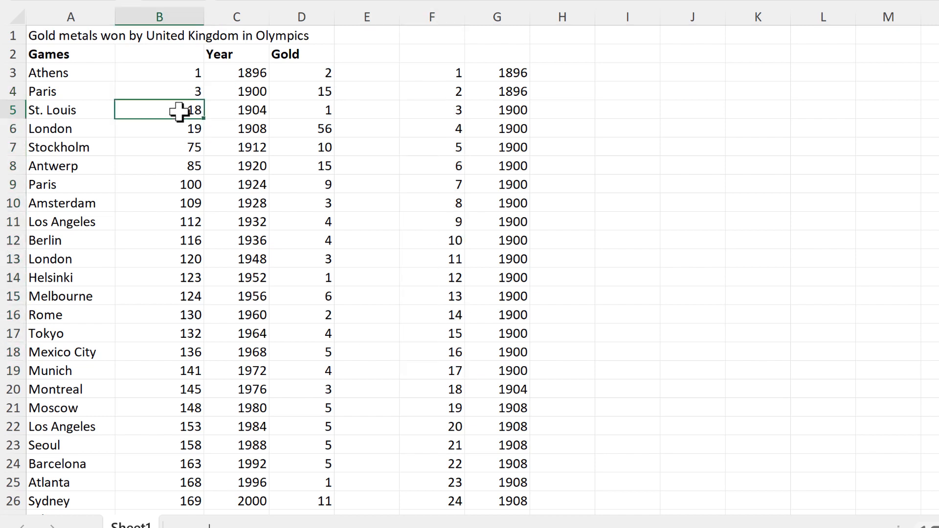
pyautogui.moveTo(444, 394); pyautogui.dragTo(488, 390)
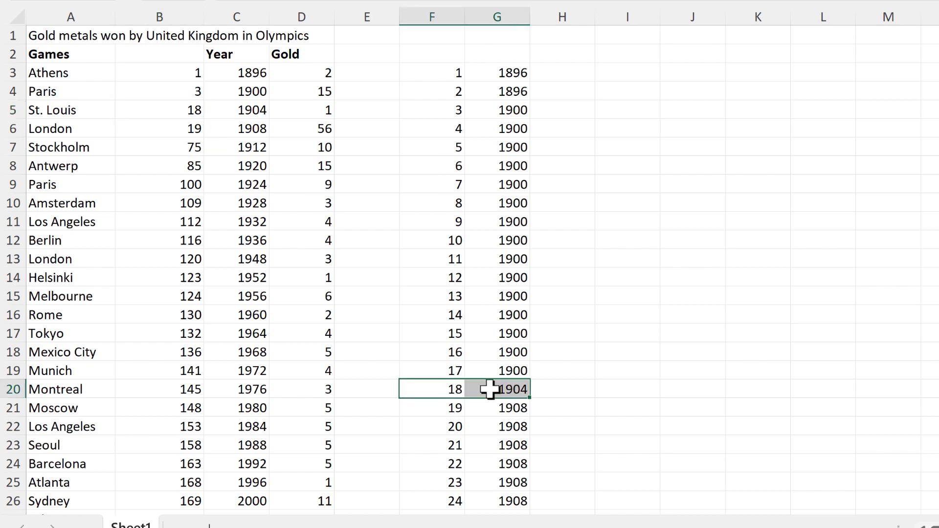
pyautogui.click(301, 109)
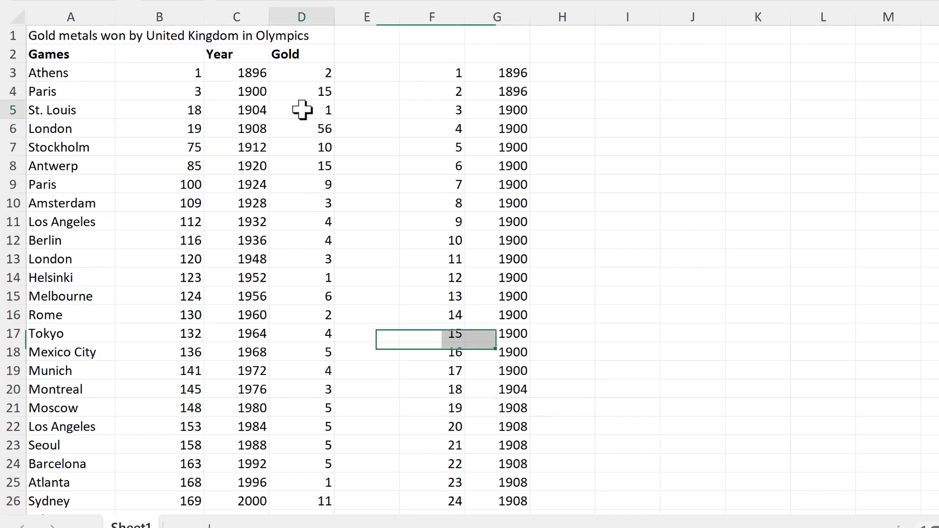
pyautogui.click(459, 392)
pyautogui.moveTo(490, 391); pyautogui.dragTo(509, 391)
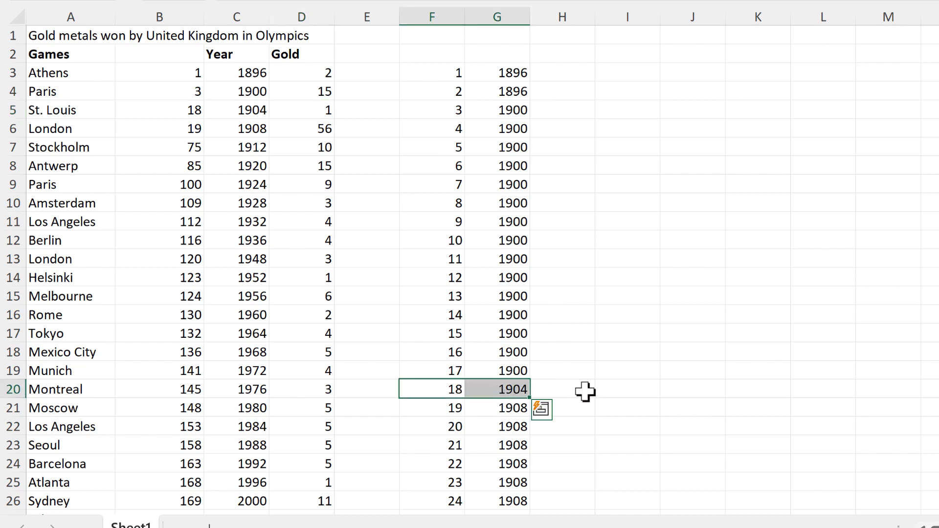
pyautogui.click(514, 298)
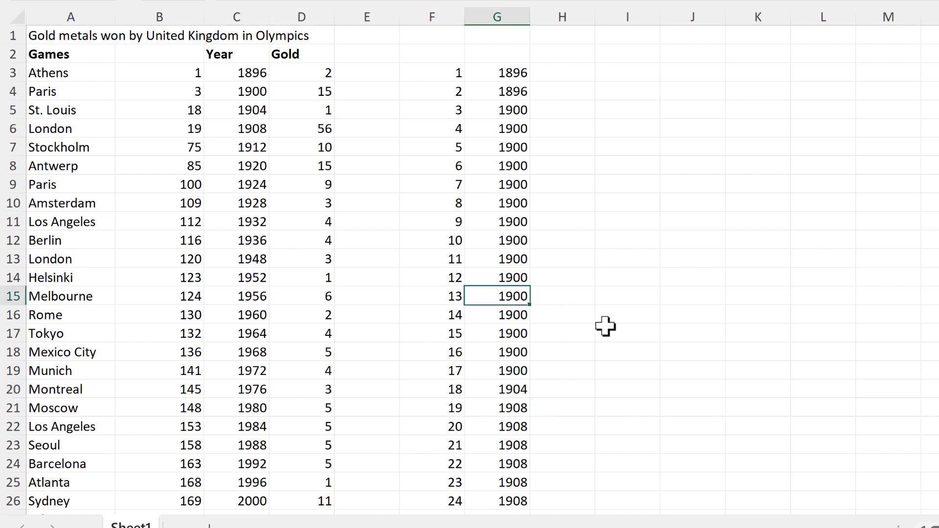
pyautogui.hotkey('ctrl', 'Down')
# Clear the stray 286 and 0 in F288:G288 and return to the top.
pyautogui.scroll(-2, 599, 315)
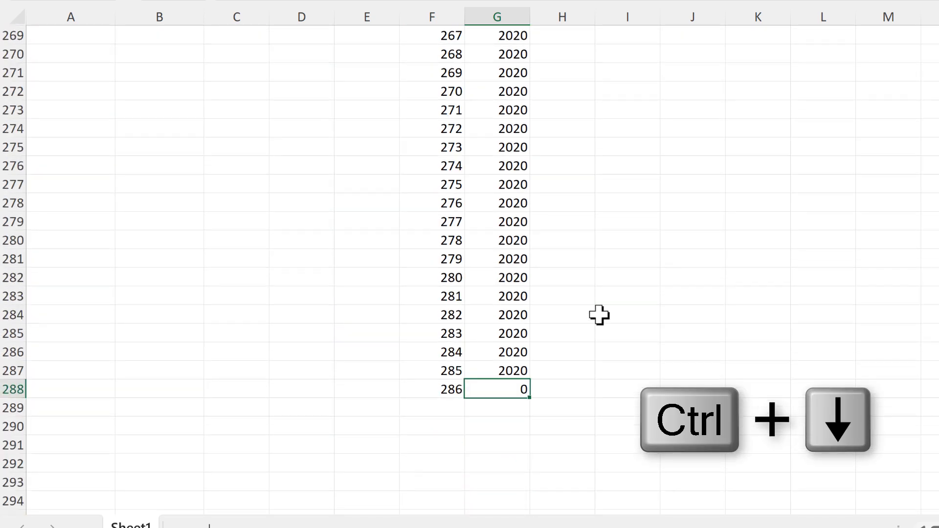
pyautogui.moveTo(439, 390); pyautogui.dragTo(474, 390)
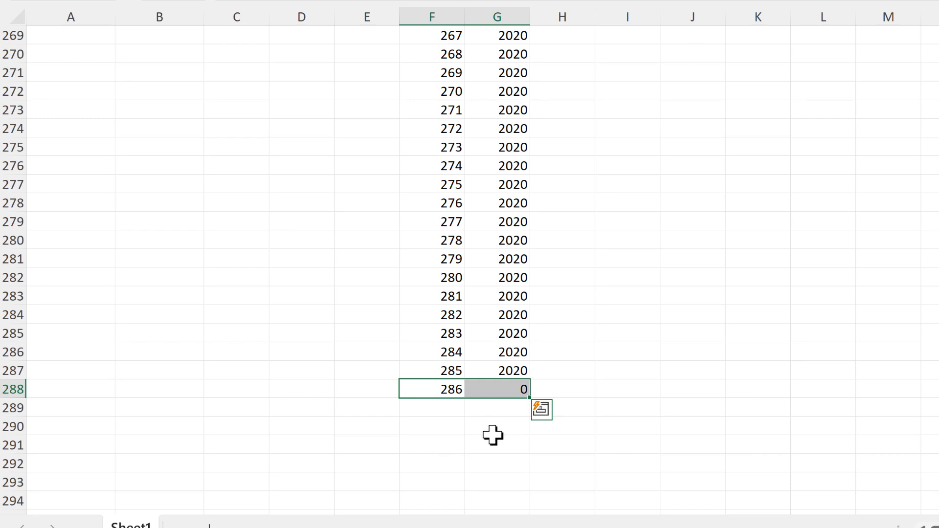
pyautogui.press('Delete')
pyautogui.click(506, 330)
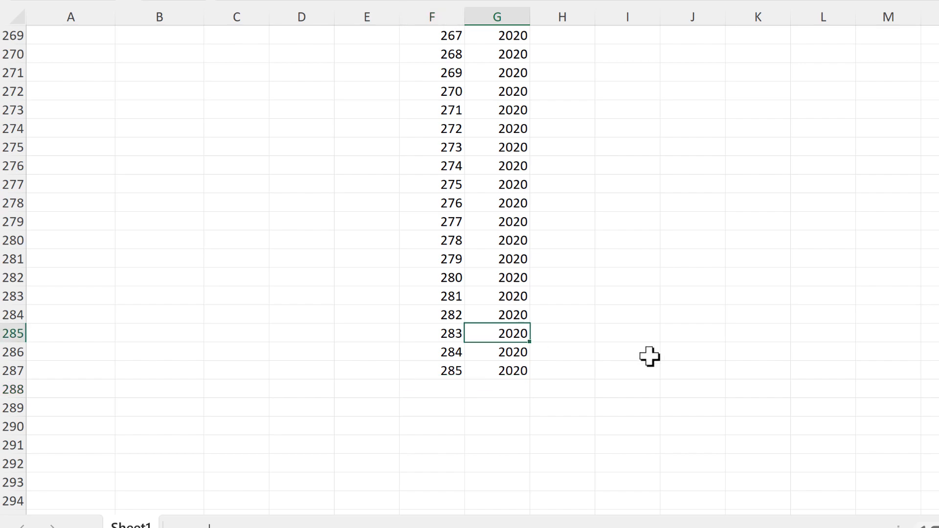
pyautogui.hotkey('ctrl', 'Up')
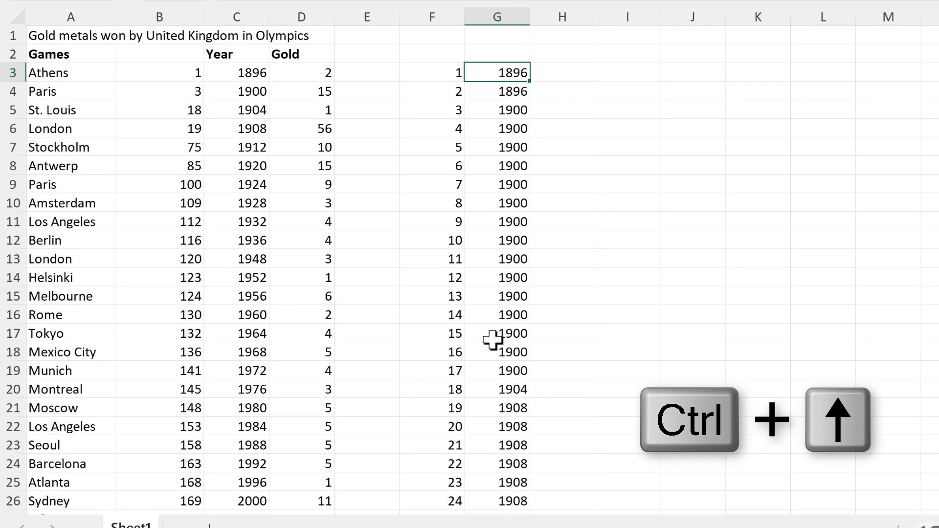
# Head the helper columns x in G2 and y in H2.
pyautogui.click(494, 55)
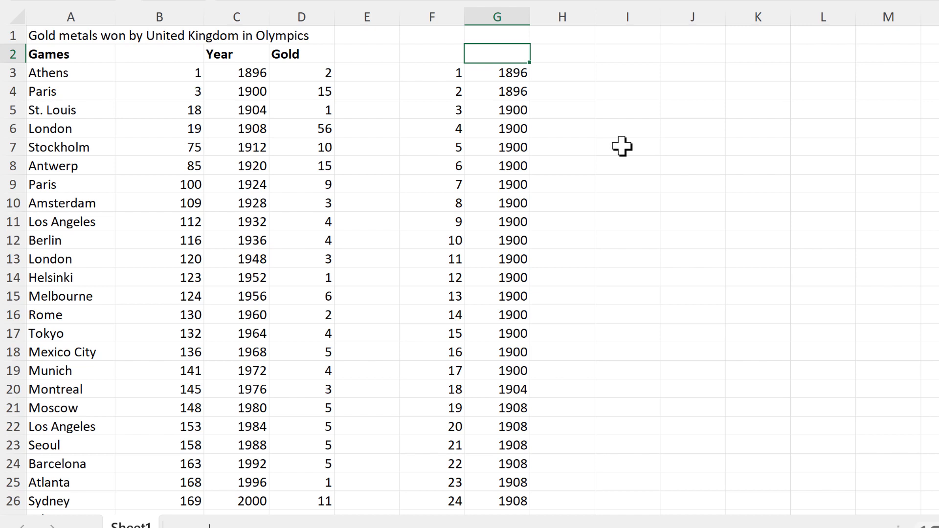
pyautogui.write('x')
pyautogui.click(562, 53)
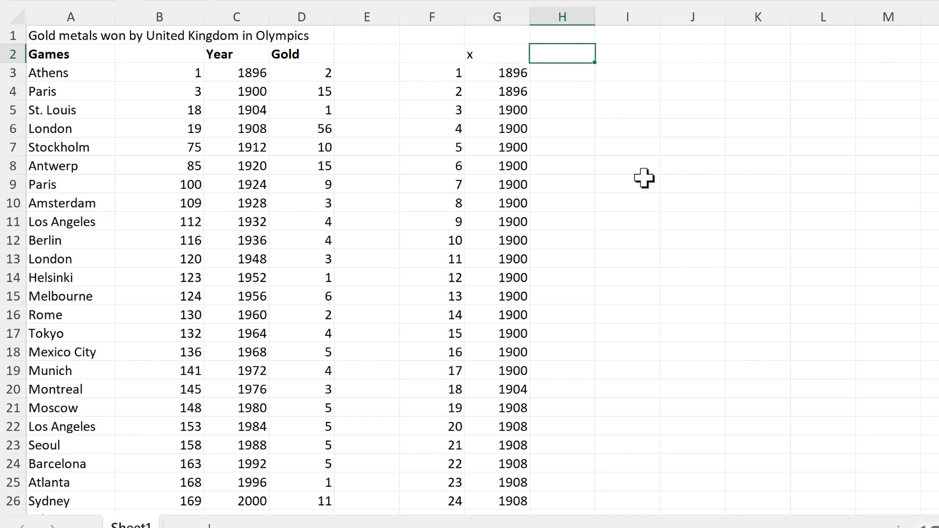
pyautogui.write('y')
pyautogui.press('Return')
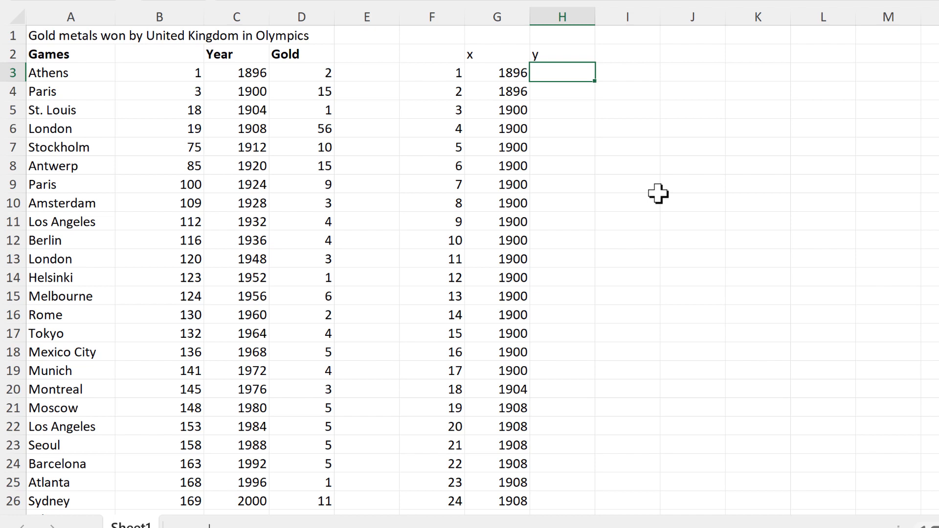
# Enter 1 in H3 and fill it down beside every year.
pyautogui.write('1')
pyautogui.click(599, 111)
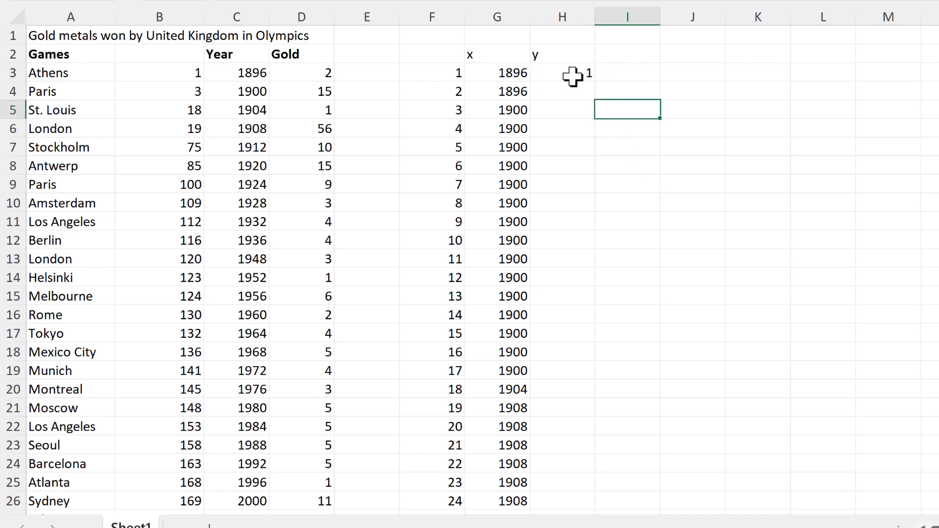
pyautogui.click(570, 71)
pyautogui.press('Delete')
pyautogui.doubleClick(594, 82)
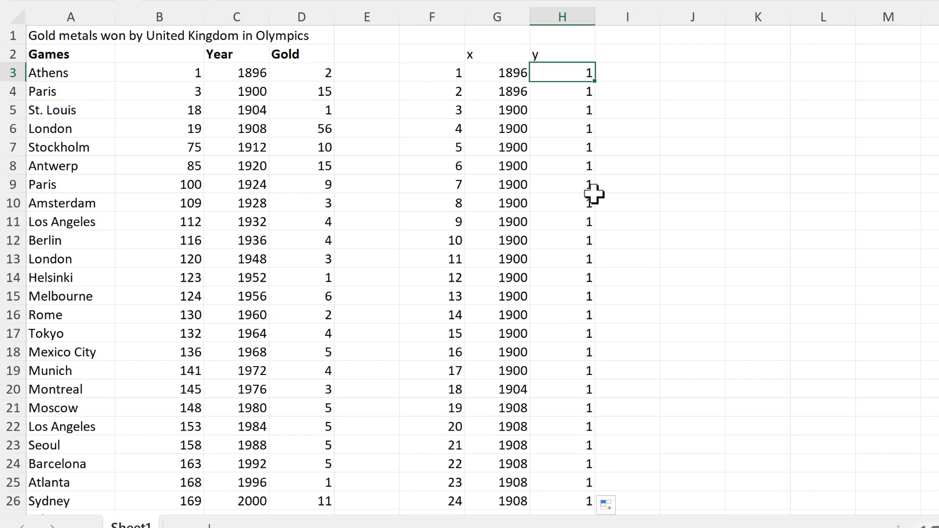
pyautogui.moveTo(519, 74); pyautogui.dragTo(572, 73)
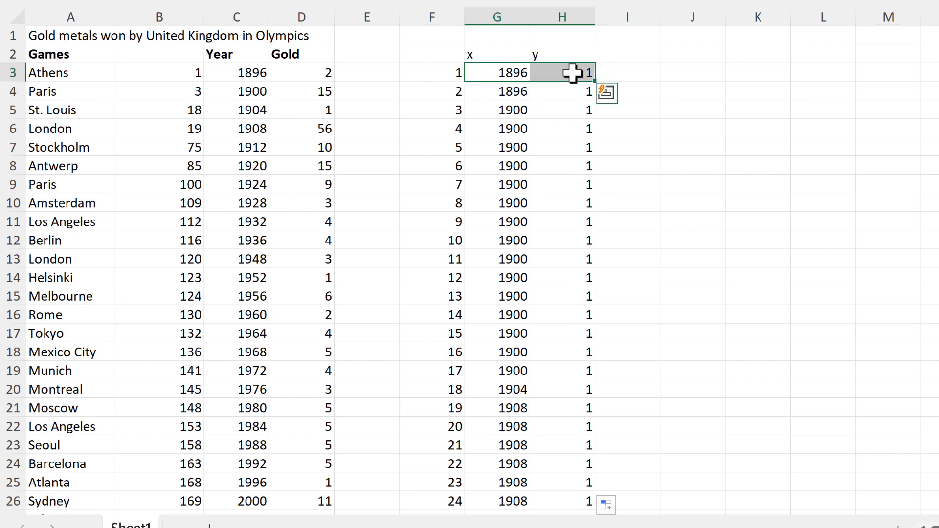
# Insert a plain scatter chart of the x and y data in G3:H287.
pyautogui.hotkey('ctrl', 'shift', 'Down')
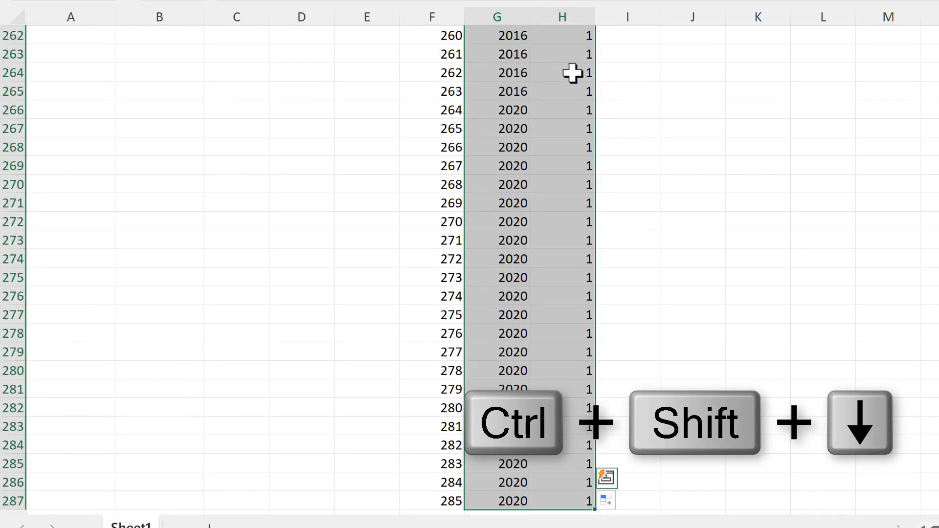
pyautogui.hotkey('ctrl', 'BackSpace')
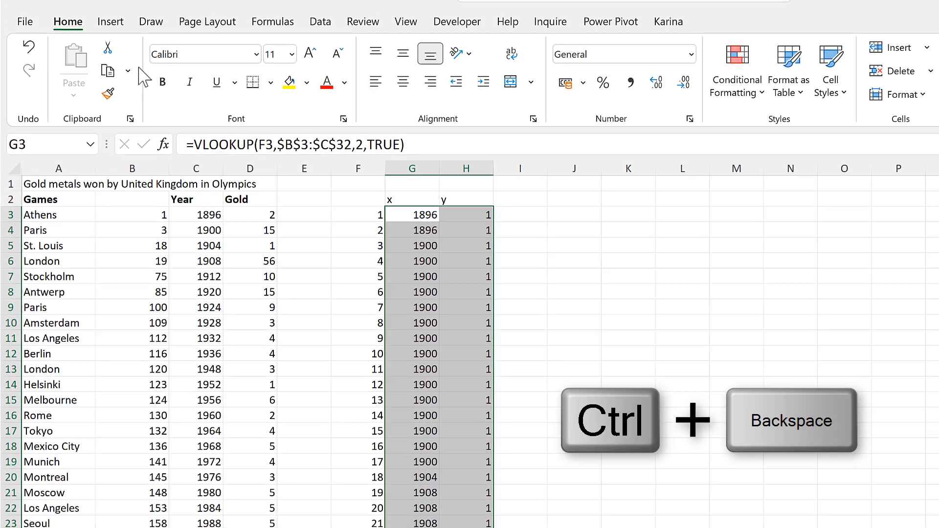
pyautogui.click(116, 23)
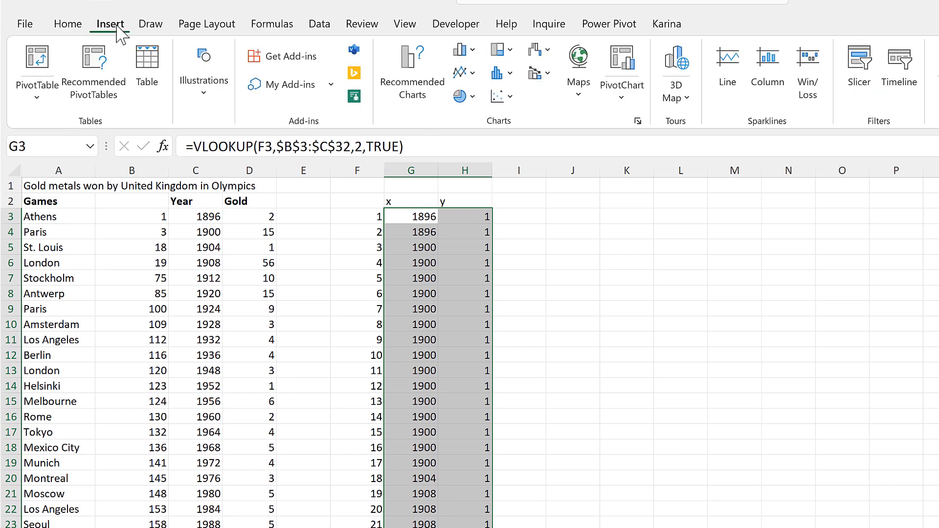
pyautogui.click(509, 101)
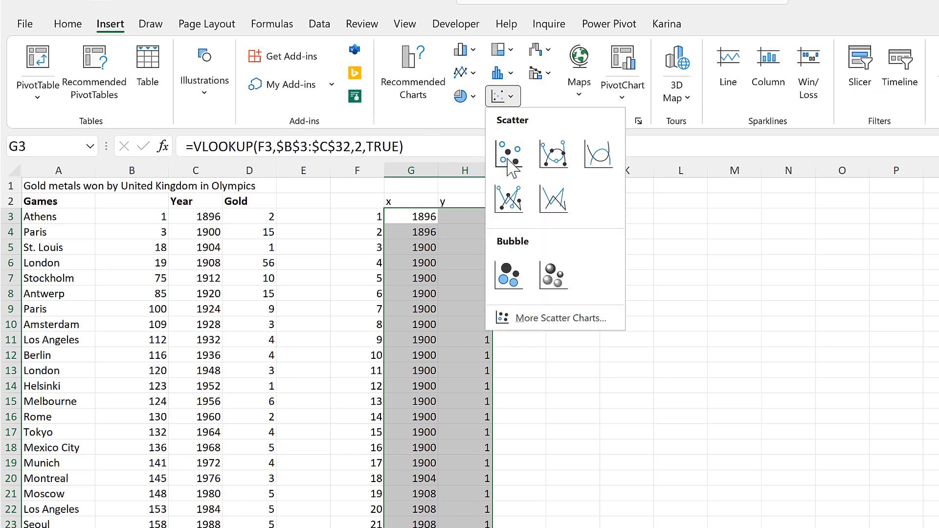
pyautogui.click(509, 160)
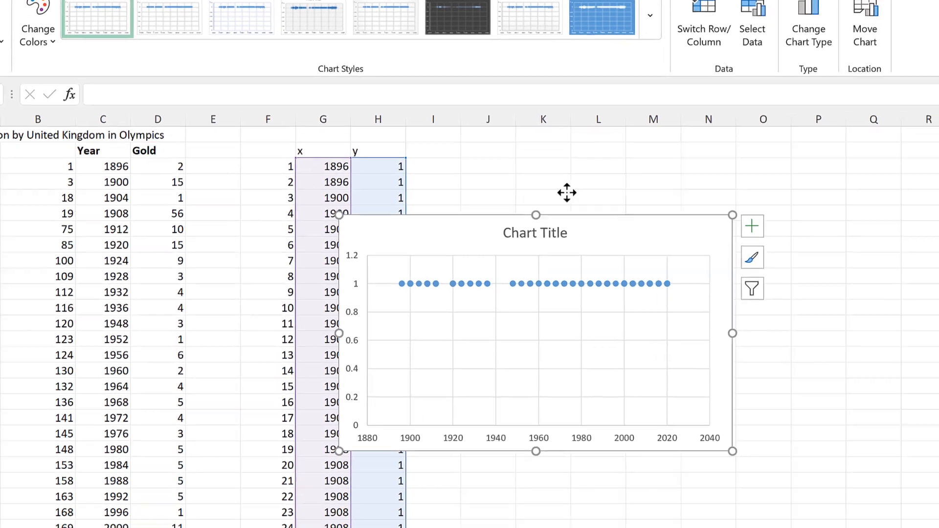
# Move the scatter chart to the right, clear of the data.
pyautogui.moveTo(567, 192); pyautogui.dragTo(646, 153)
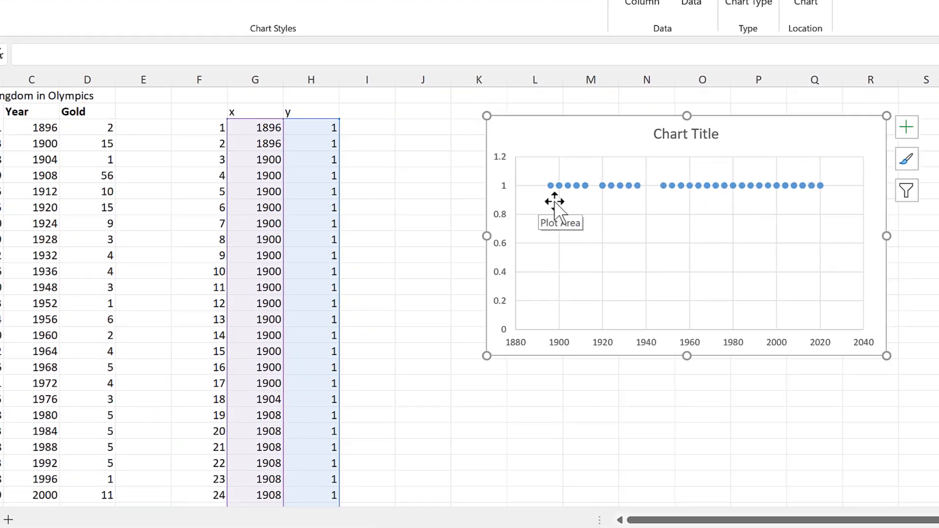
pyautogui.click(434, 176)
pyautogui.click(311, 80)
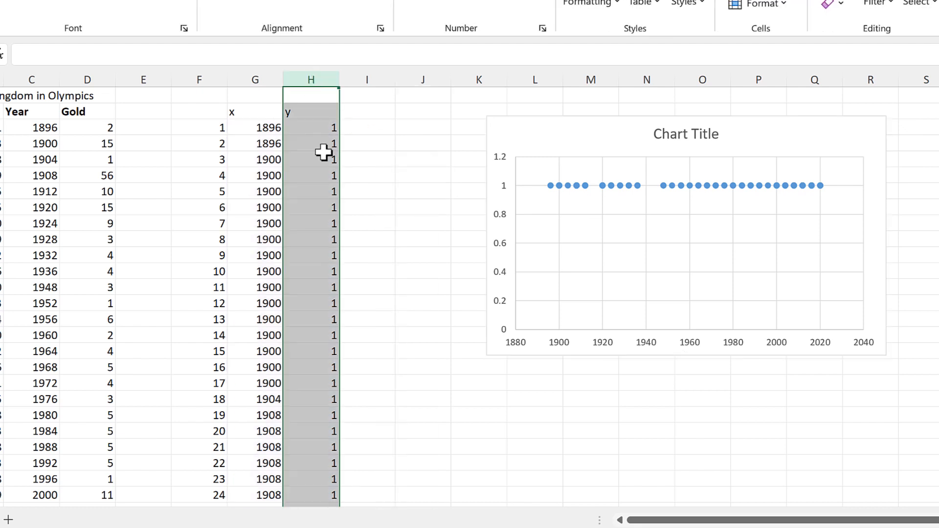
pyautogui.click(423, 131)
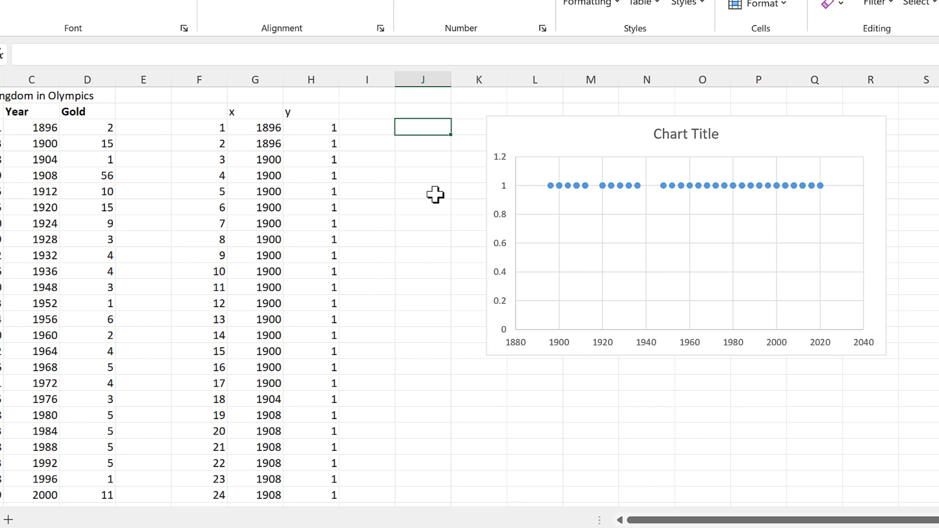
pyautogui.click(364, 110)
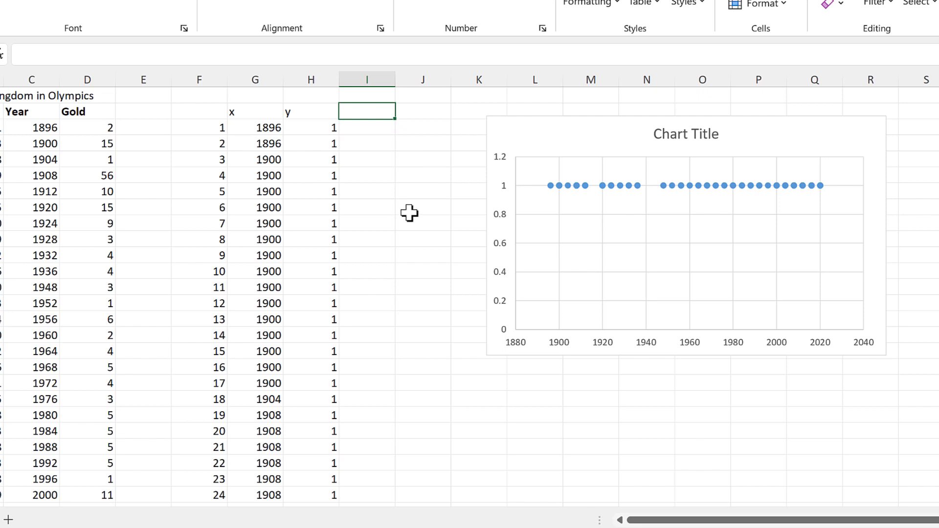
# Add 'total count' and 'running count' headings and widen columns I and J.
pyautogui.write('total count')
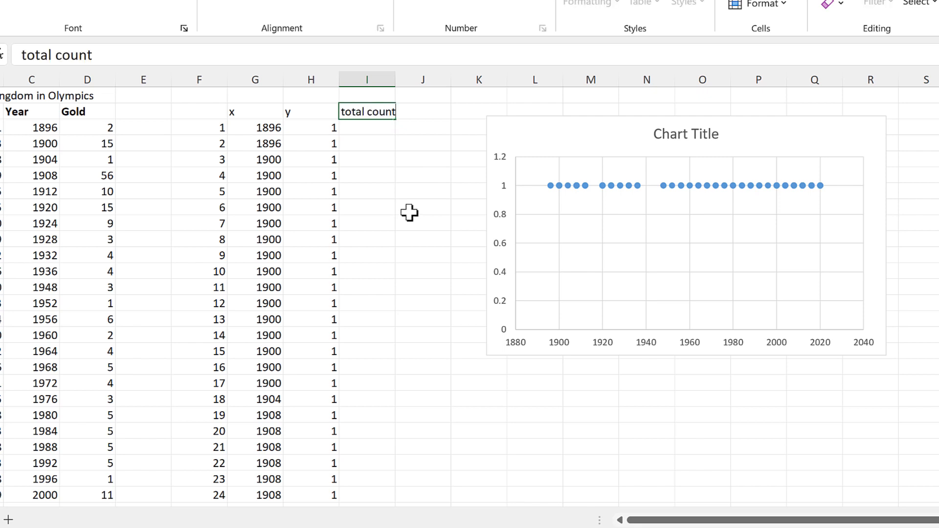
pyautogui.press('Tab')
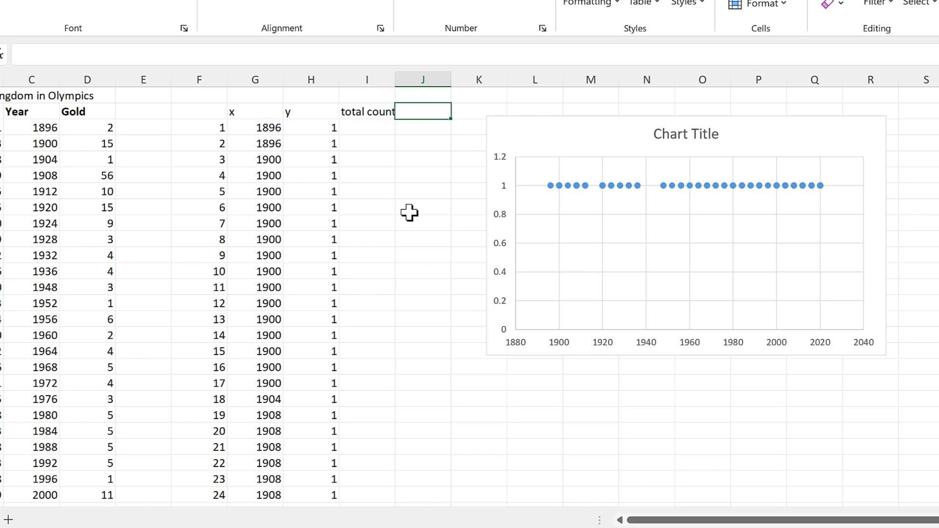
pyautogui.write('running')
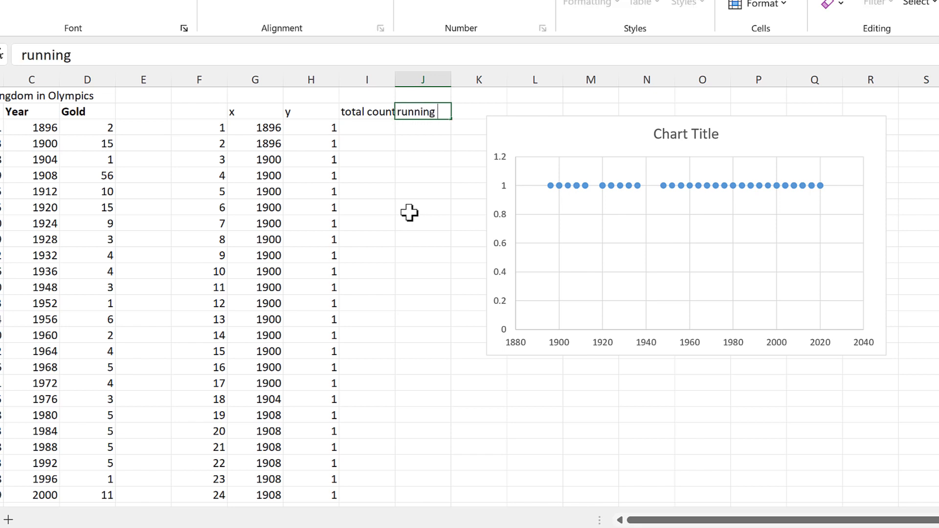
pyautogui.write(' count')
pyautogui.press('Return')
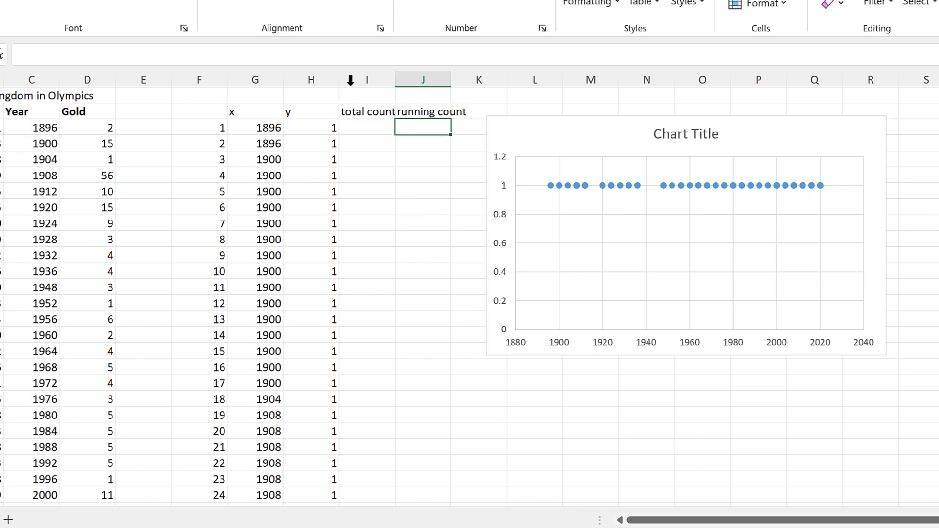
pyautogui.moveTo(350, 78); pyautogui.dragTo(423, 79)
pyautogui.doubleClick(451, 79)
# Enter a COUNTIF in I3 counting G3's year within the absolute year range.
pyautogui.press('Down')
pyautogui.press('Down')
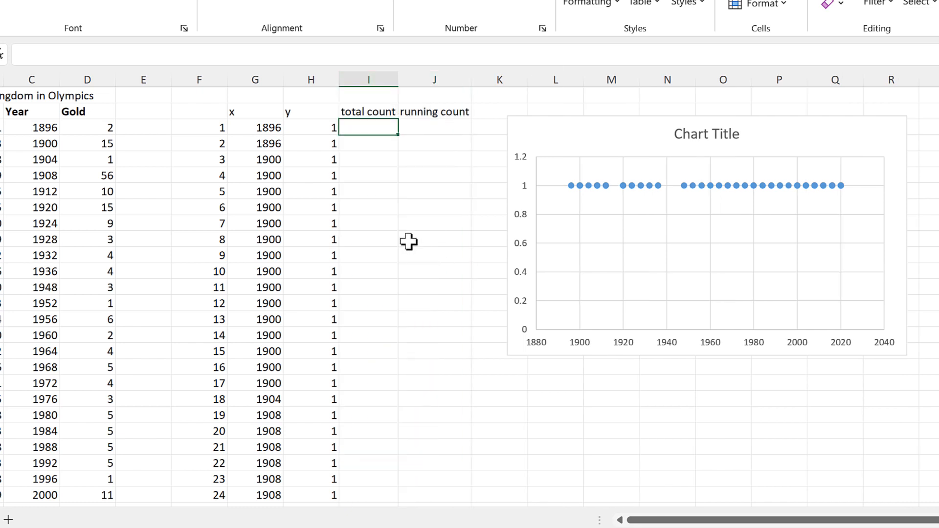
pyautogui.write('=countif')
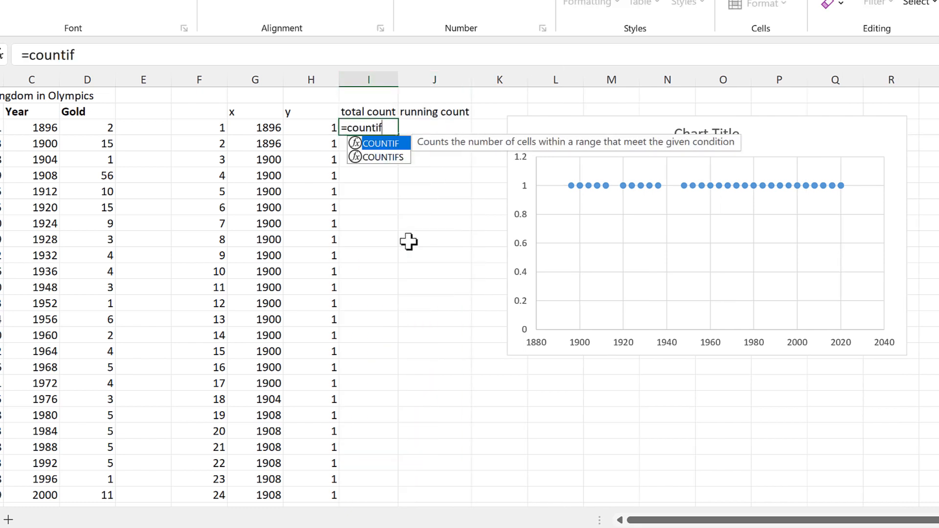
pyautogui.press('Tab')
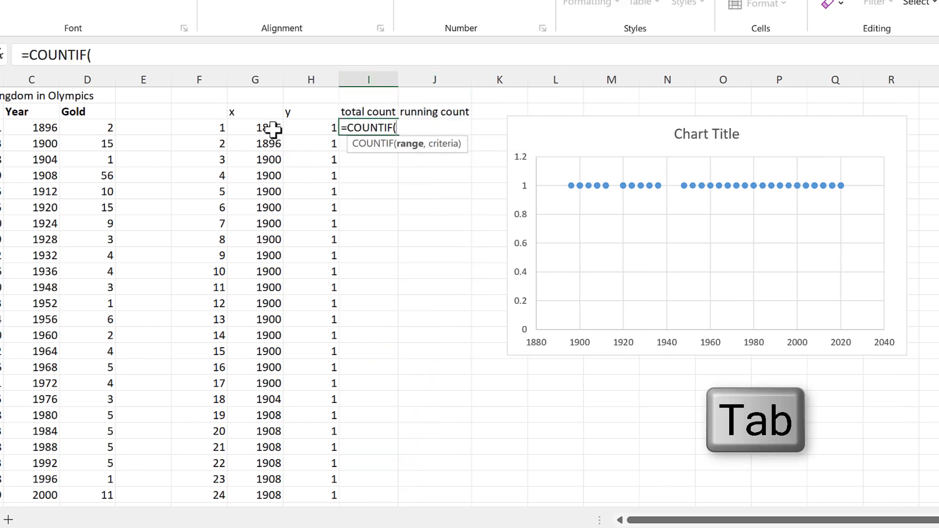
pyautogui.click(273, 128)
pyautogui.hotkey('ctrl', 'shift', 'Down')
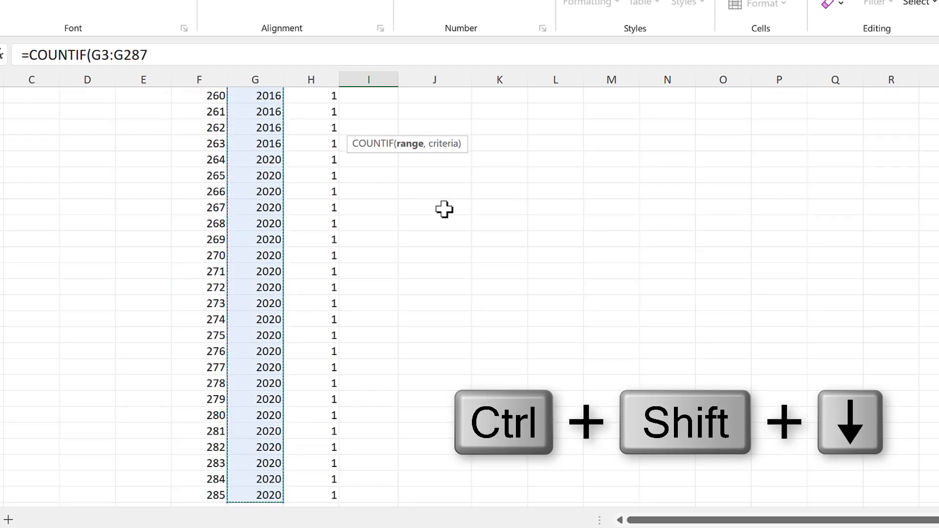
pyautogui.press('F4')
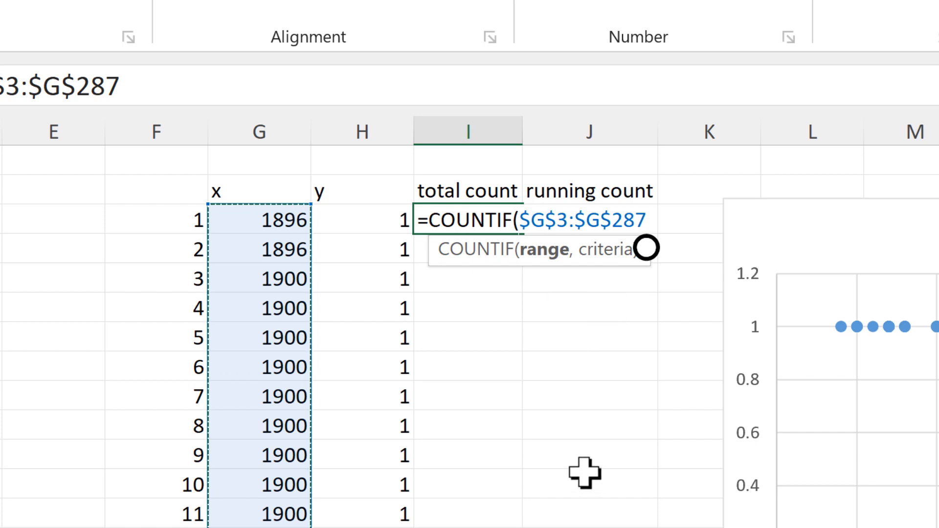
pyautogui.write(',')
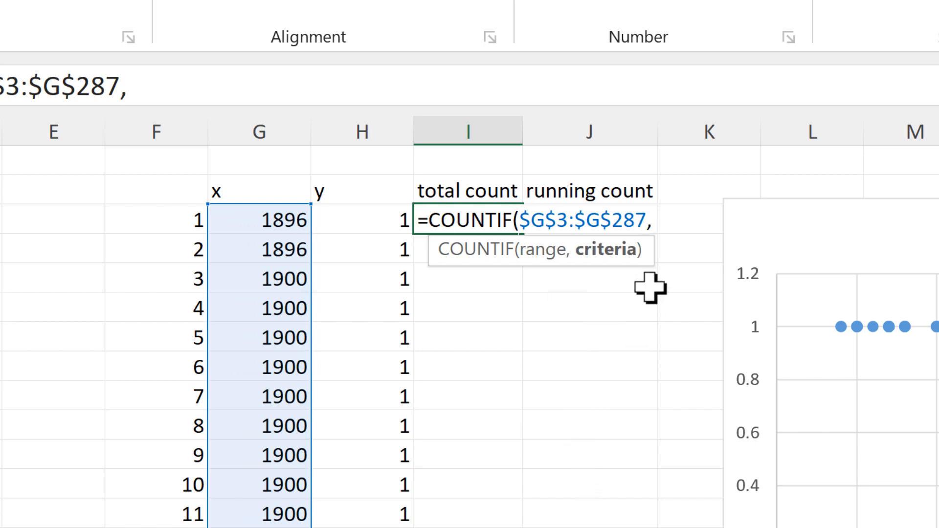
pyautogui.click(289, 217)
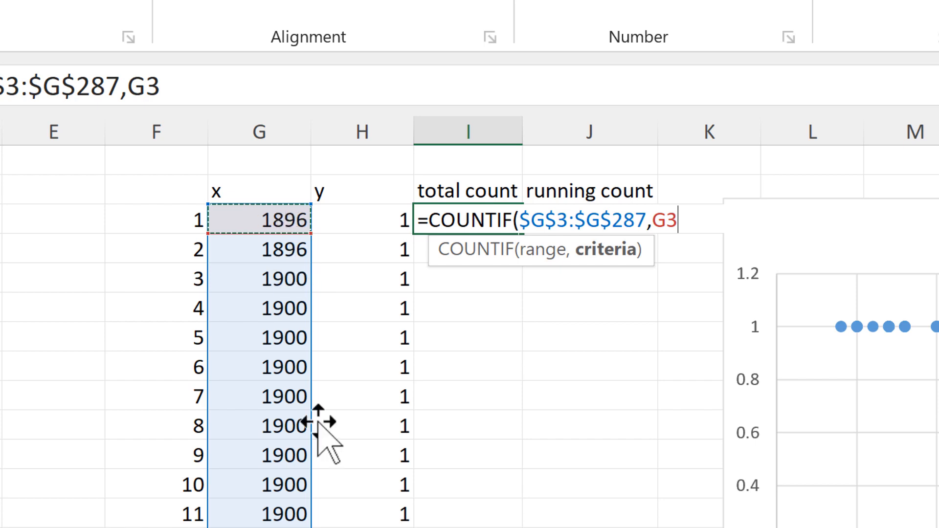
pyautogui.press('Return')
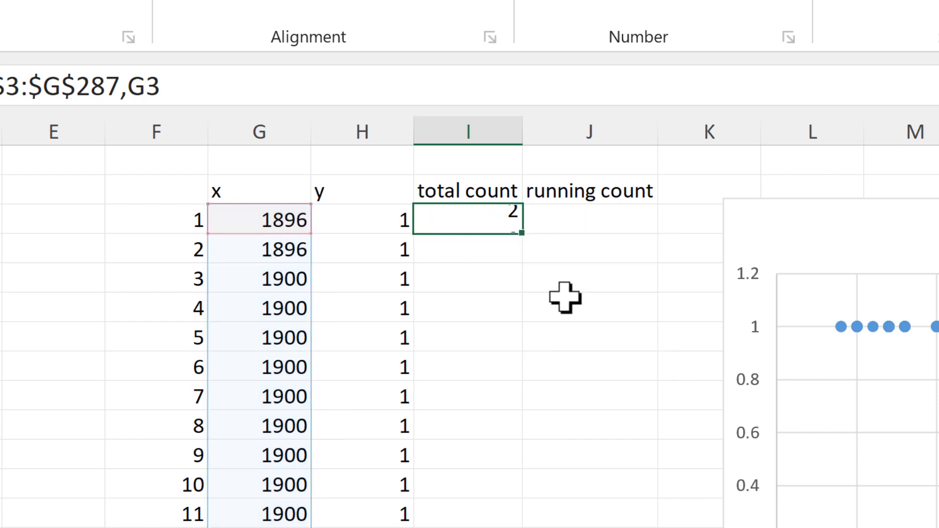
# Fill the count formula down column I and check totals like 15 for 1900, 1 for 1904.
pyautogui.click(473, 223)
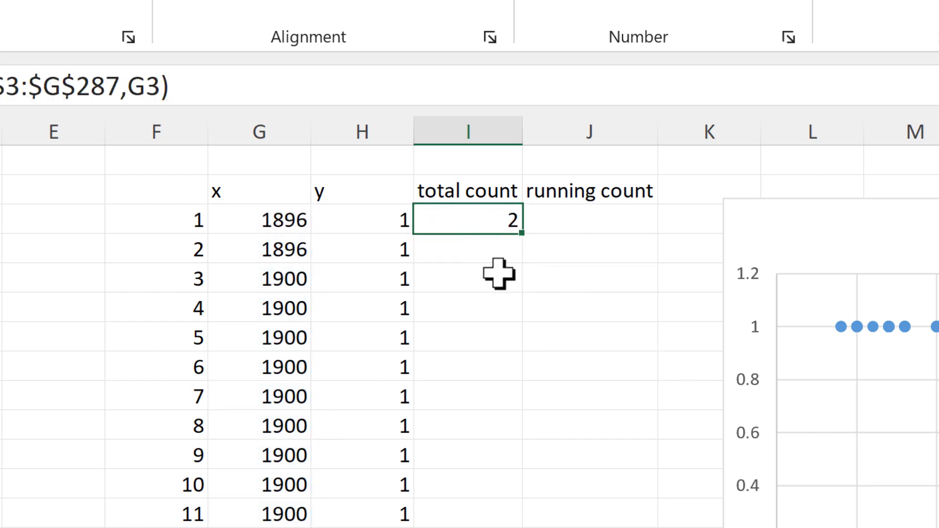
pyautogui.doubleClick(530, 238)
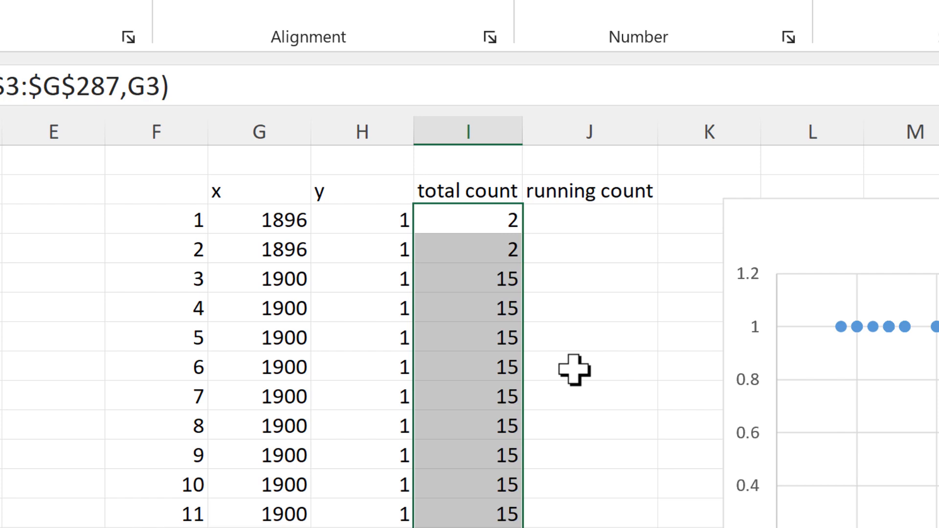
pyautogui.click(494, 246)
pyautogui.click(497, 281)
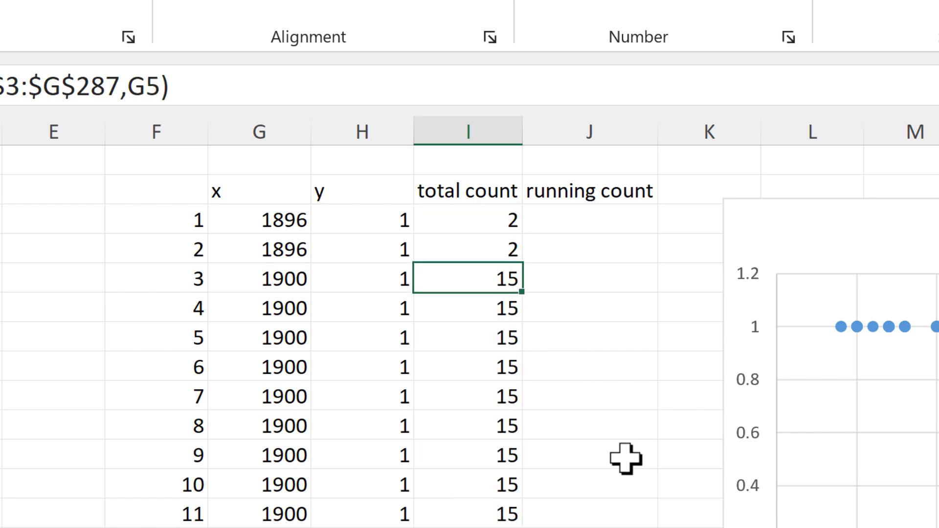
pyautogui.press('F2')
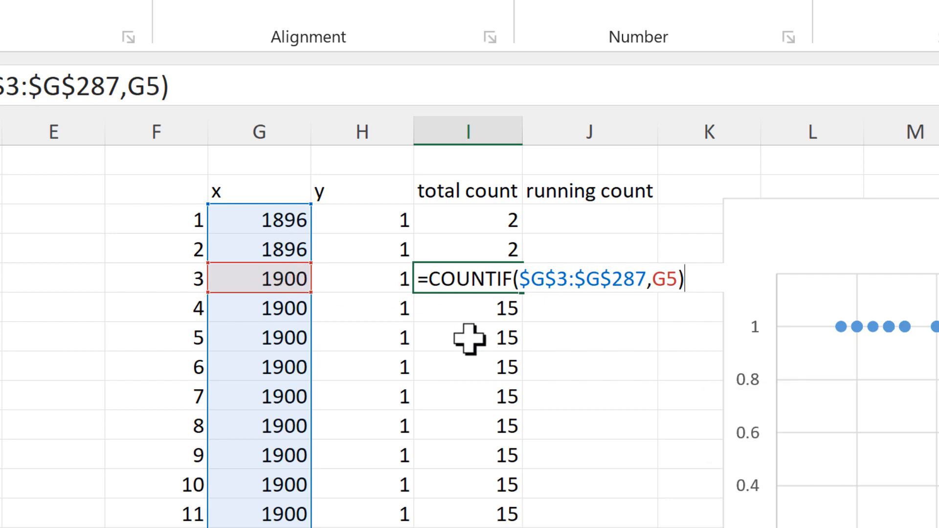
pyautogui.press('Return')
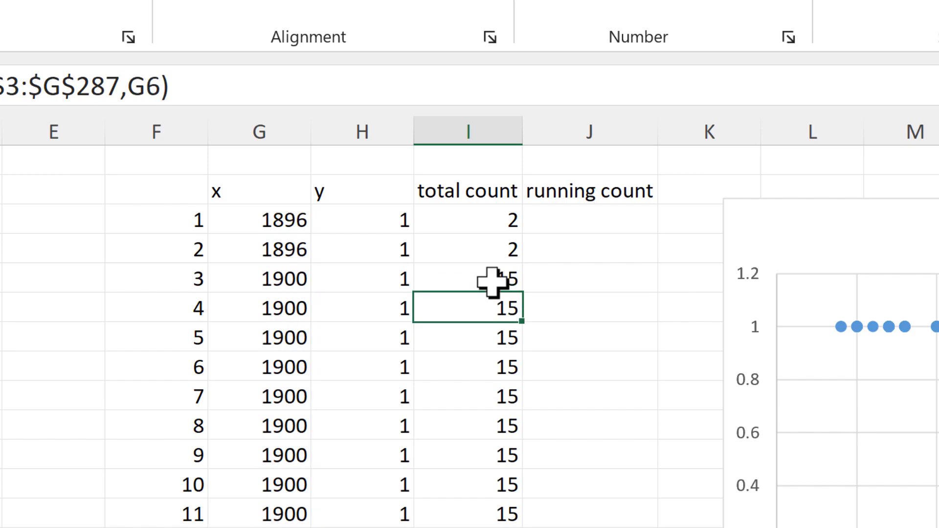
pyautogui.click(489, 279)
pyautogui.moveTo(459, 281); pyautogui.dragTo(398, 380)
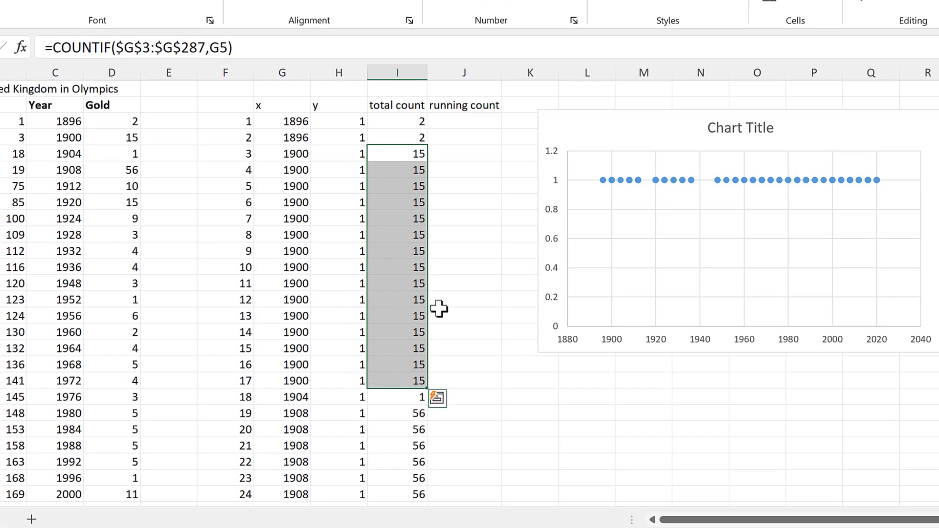
pyautogui.click(301, 397)
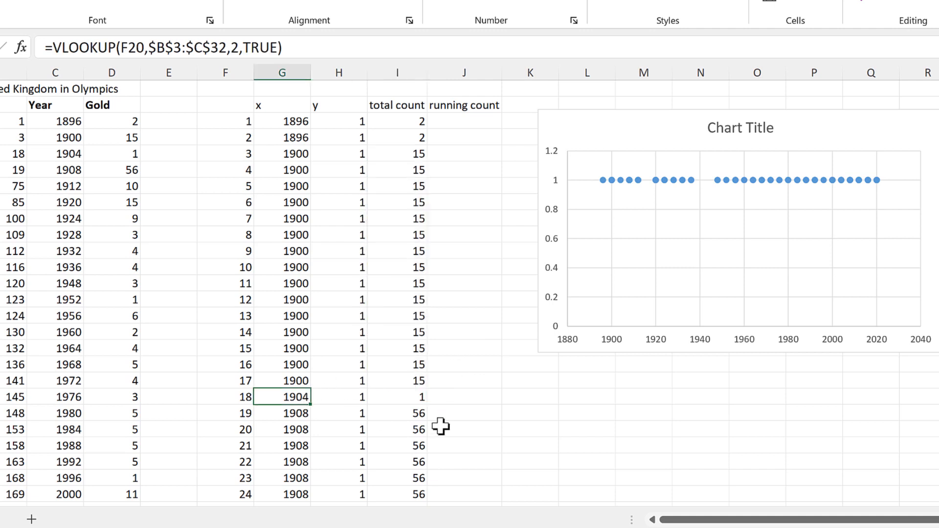
pyautogui.click(408, 399)
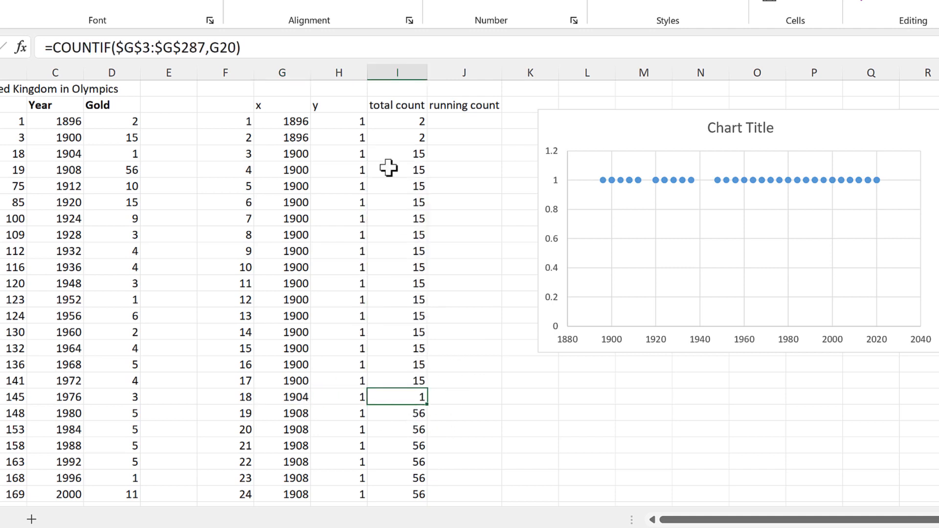
pyautogui.click(398, 72)
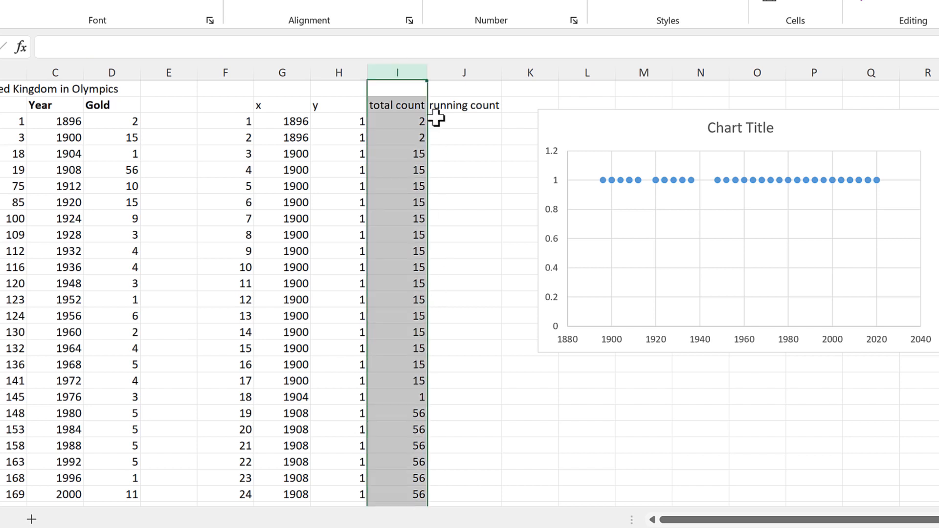
pyautogui.click(118, 70)
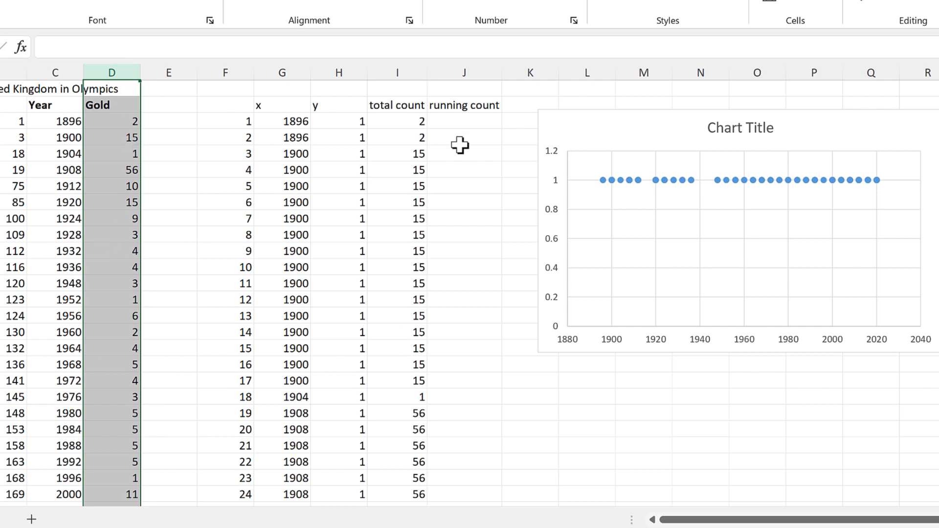
# Enter =COUNTIF($G$3:G3,G3) in J3, giving a running count of 1.
pyautogui.click(479, 121)
pyautogui.write('=')
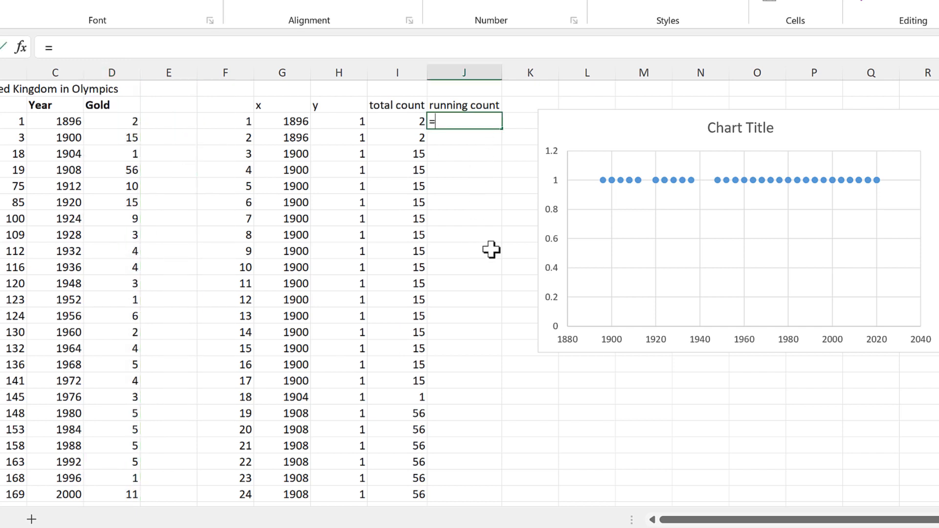
pyautogui.write('countif')
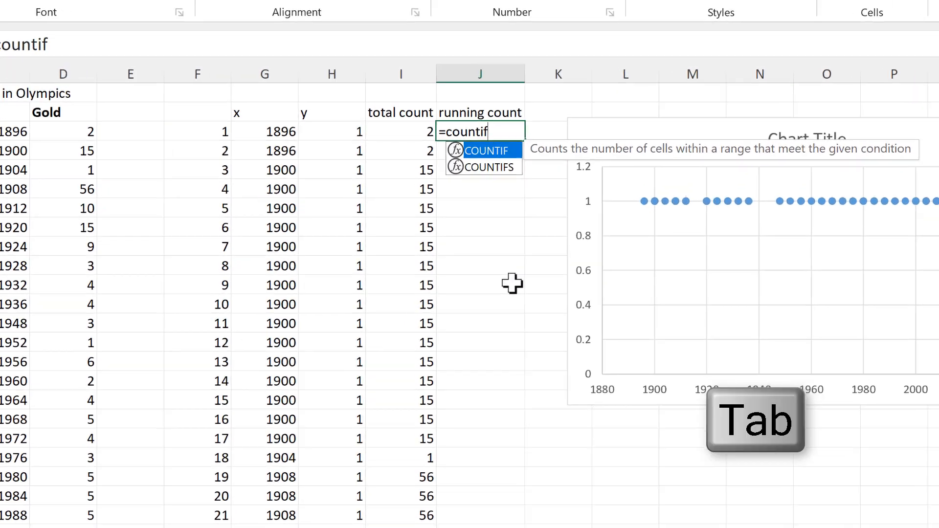
pyautogui.press('Tab')
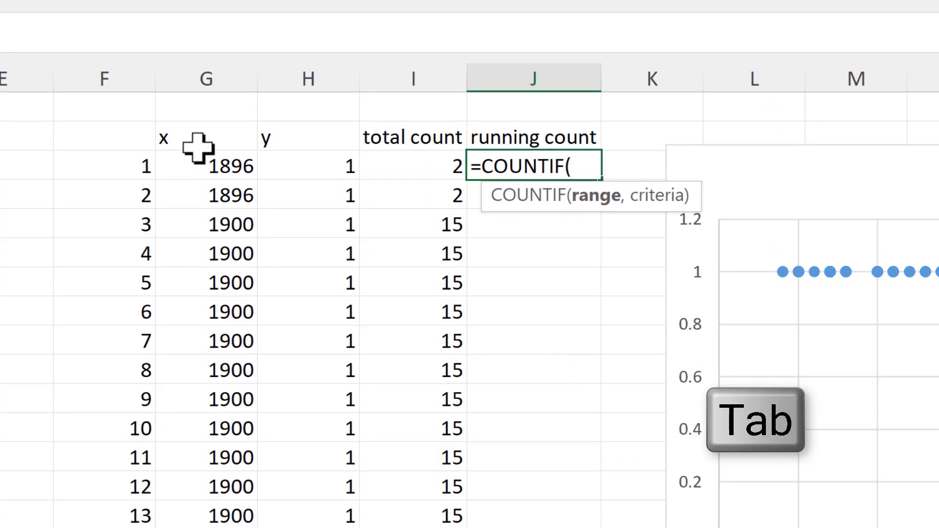
pyautogui.click(204, 163)
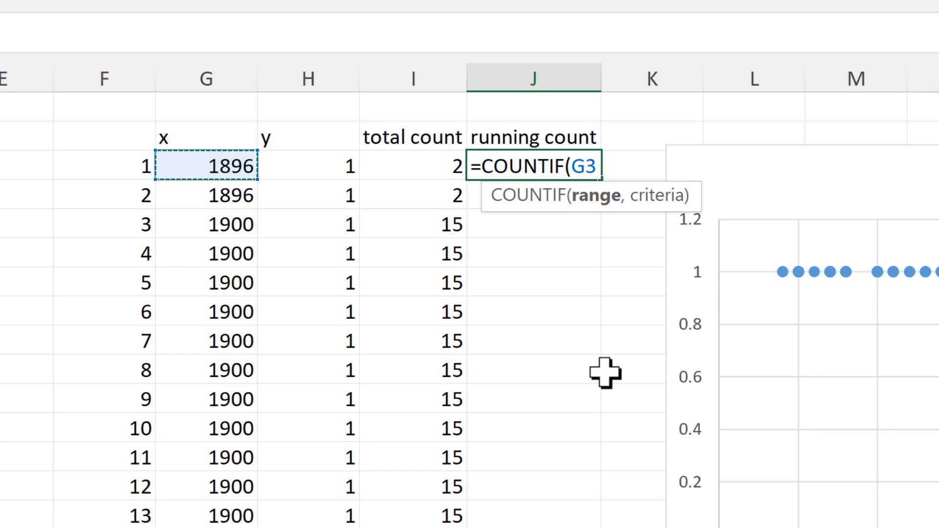
pyautogui.write(':G3')
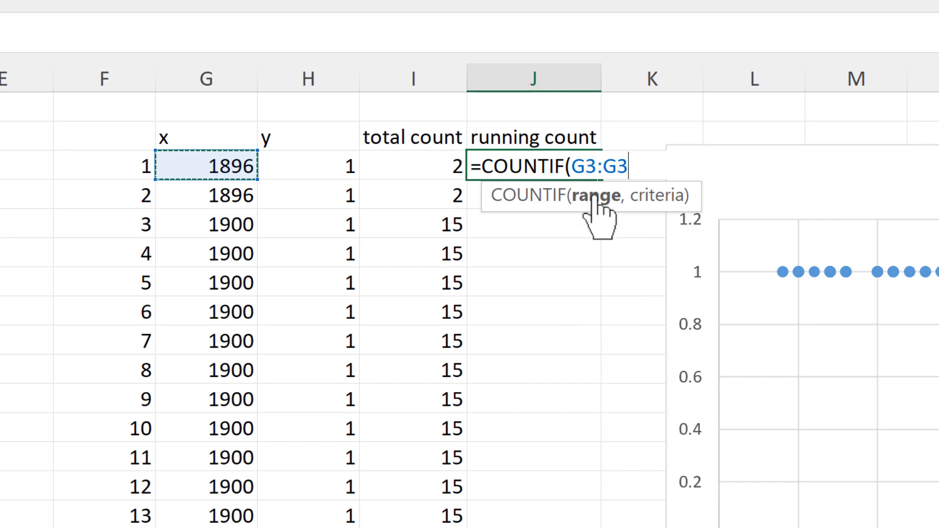
pyautogui.keyDown('shift'); pyautogui.click(589, 167); pyautogui.keyUp('shift')
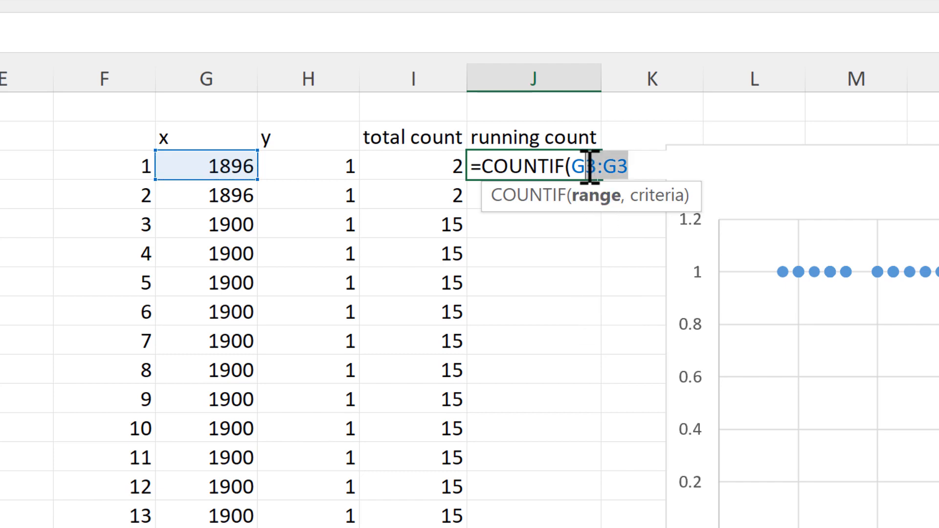
pyautogui.click(588, 167)
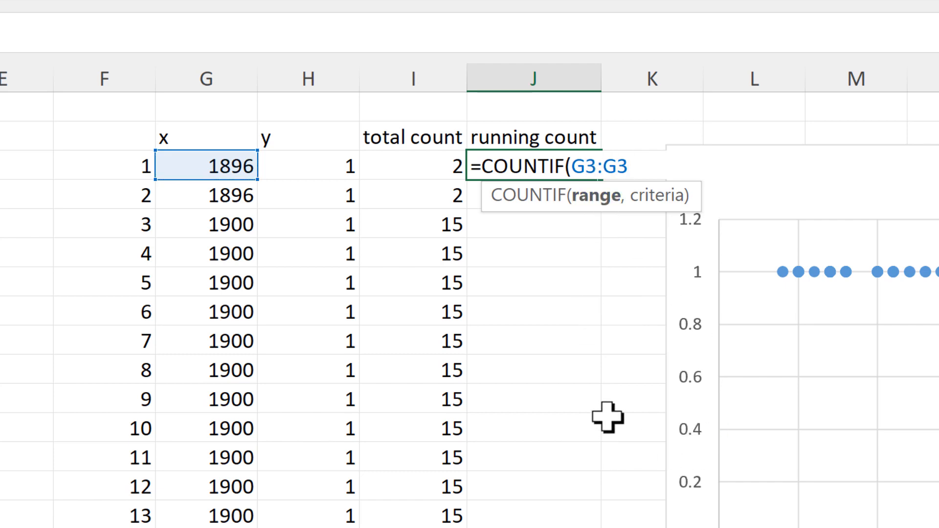
pyautogui.press('F4')
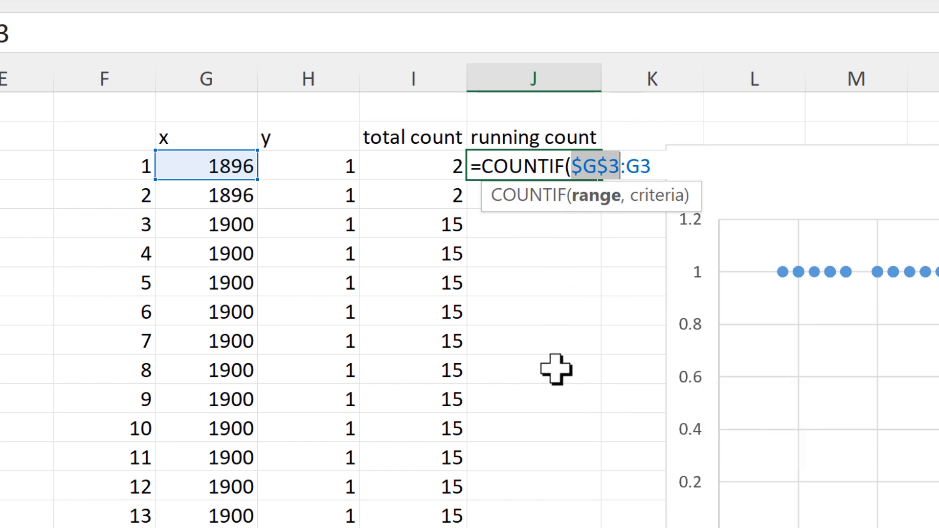
pyautogui.click(663, 162)
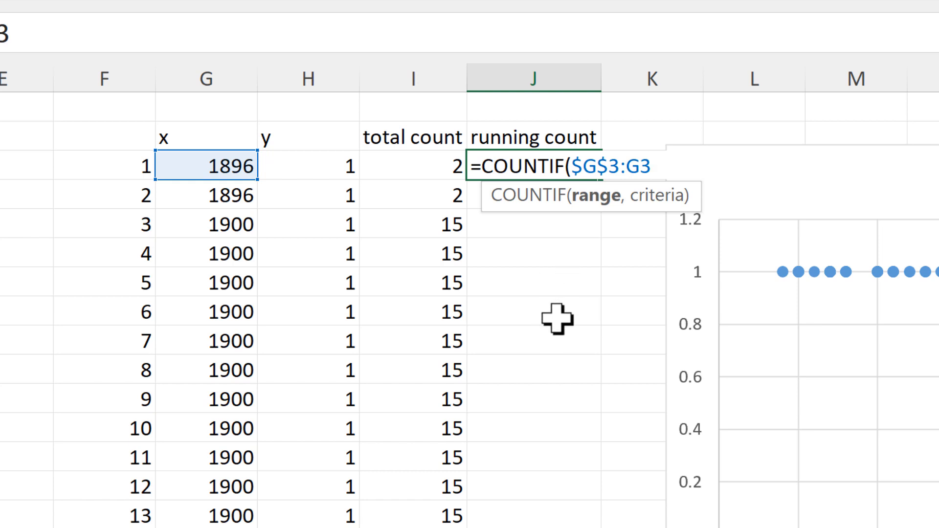
pyautogui.write(',')
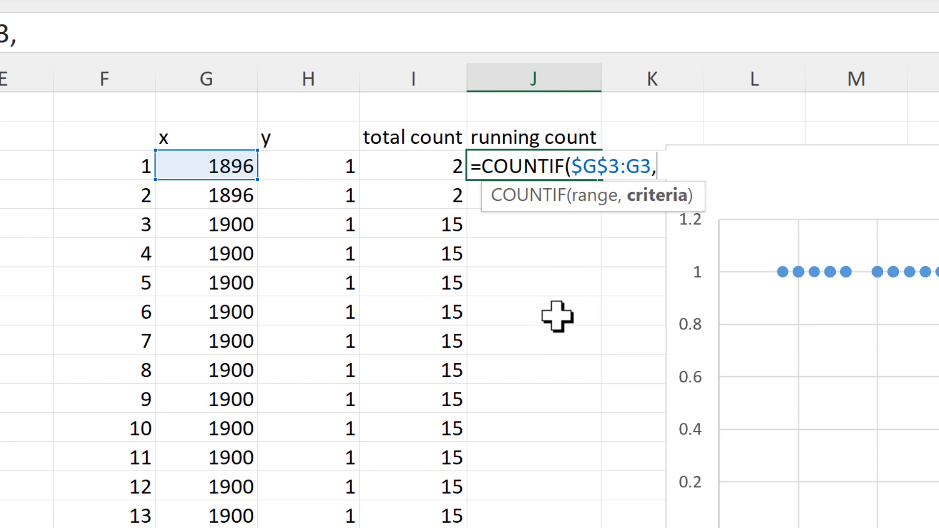
pyautogui.click(211, 169)
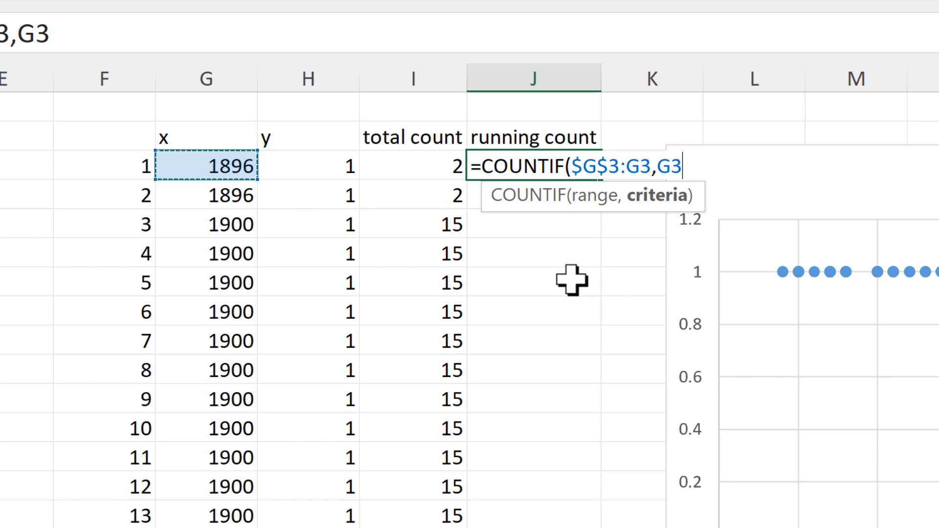
pyautogui.press('Return')
# Fill the running count formula from J3 down column J.
pyautogui.click(560, 169)
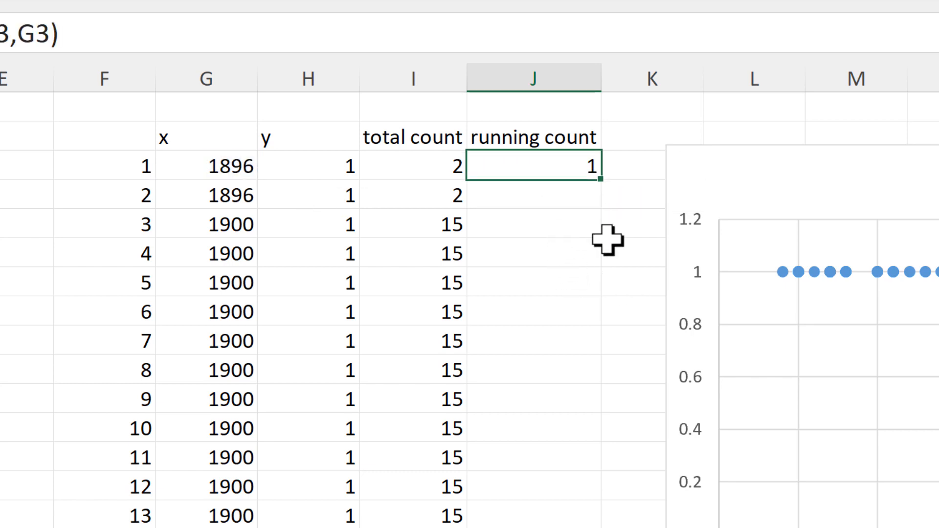
pyautogui.doubleClick(601, 180)
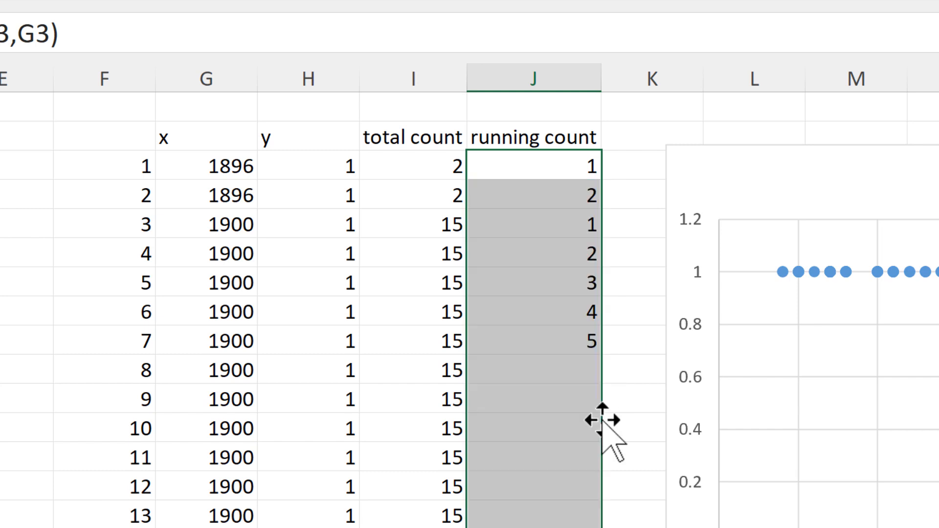
pyautogui.press('Return')
# Check the running count formulas in J4, J5 and J6 for correct ranges.
pyautogui.click(532, 208)
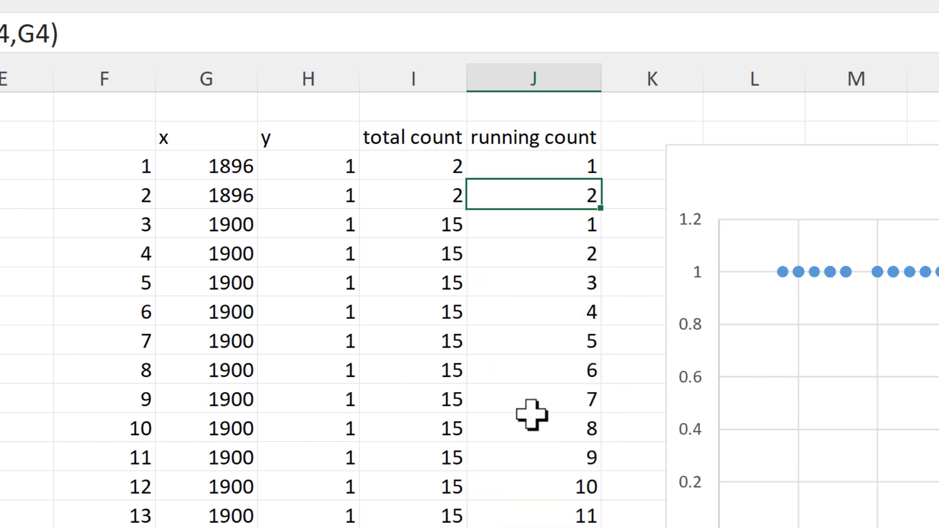
pyautogui.press('F2')
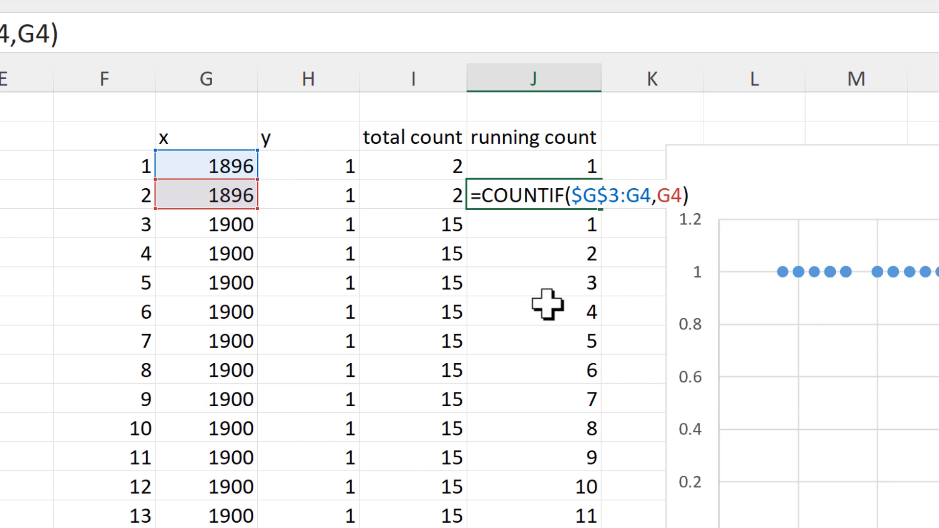
pyautogui.press('Return')
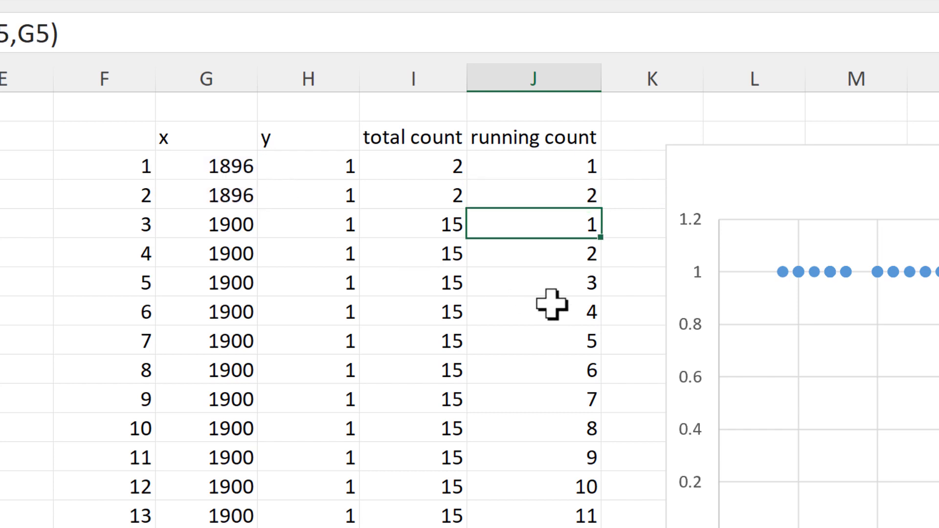
pyautogui.press('F2')
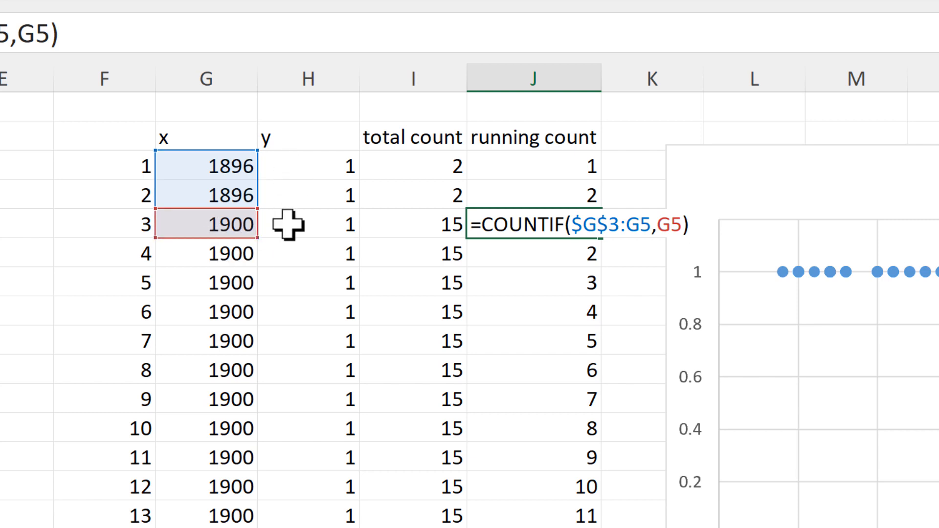
pyautogui.press('Return')
pyautogui.press('F2')
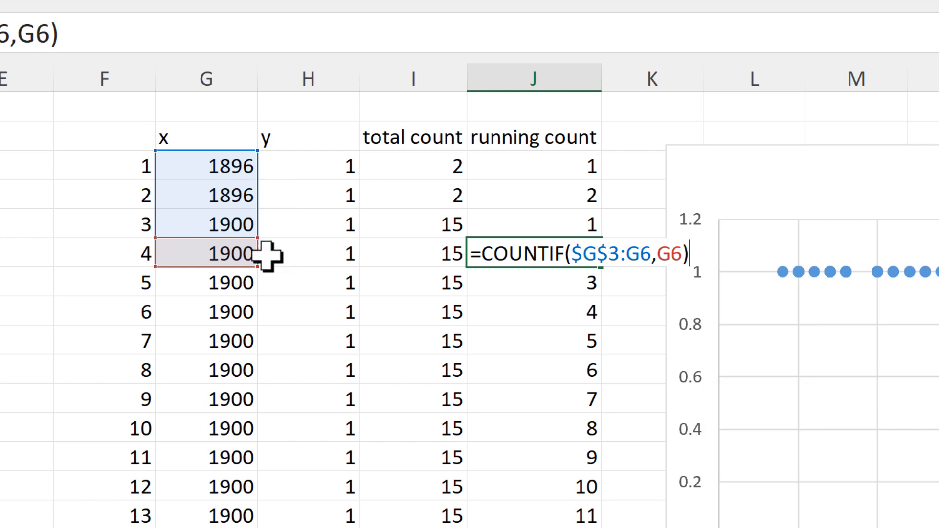
pyautogui.press('Return')
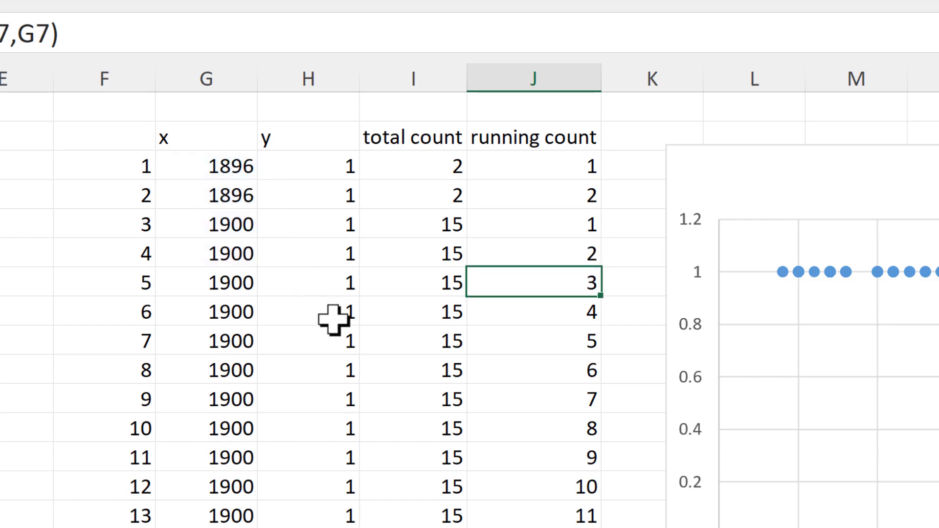
# Verify the 1900 running counts reach 15 and 1904 restarts at 1.
pyautogui.moveTo(530, 233); pyautogui.dragTo(527, 289)
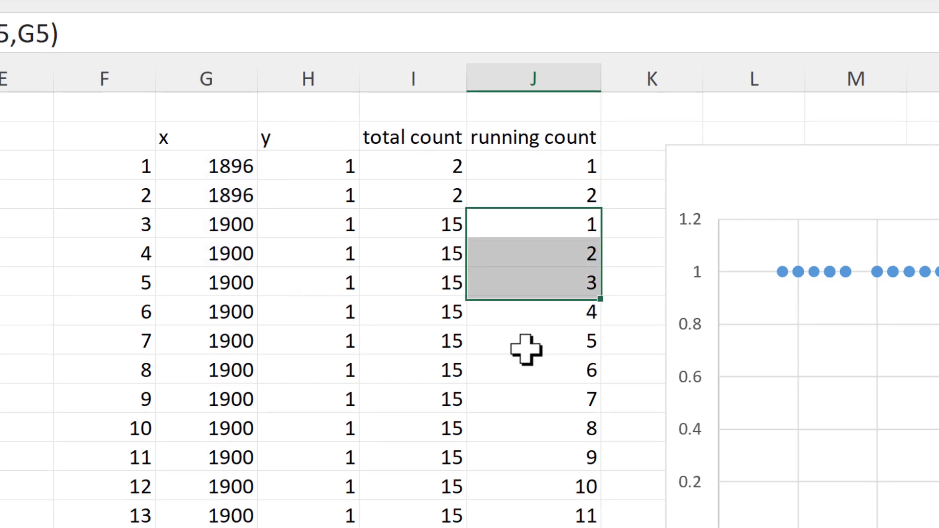
pyautogui.moveTo(526, 349); pyautogui.dragTo(572, 527)
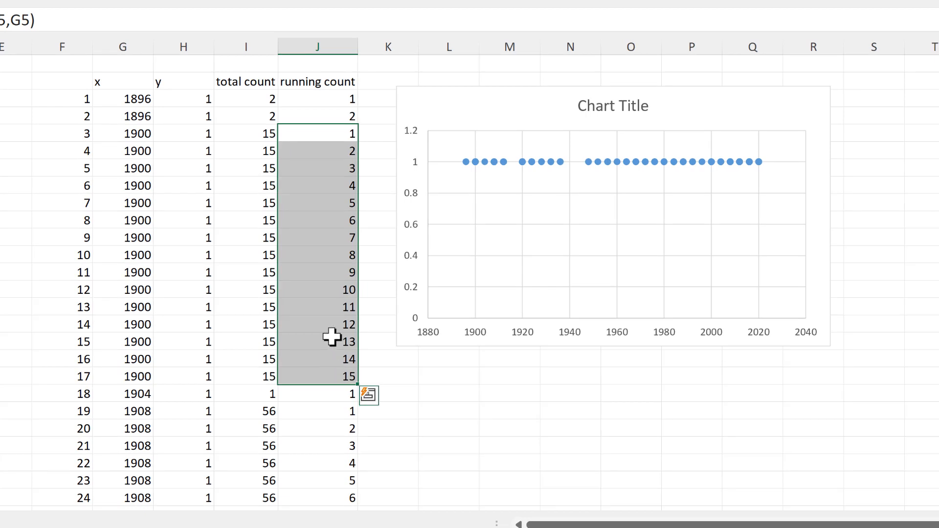
pyautogui.click(334, 399)
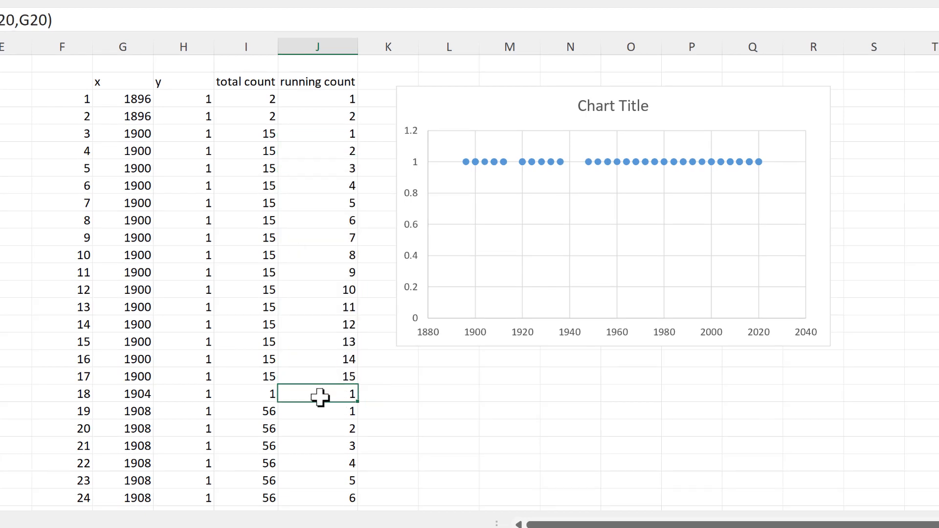
pyautogui.click(146, 397)
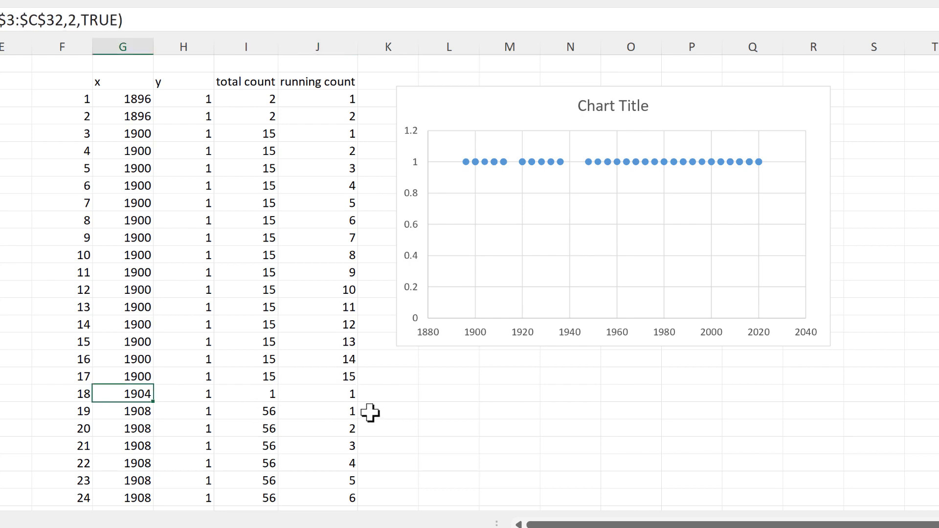
pyautogui.click(336, 394)
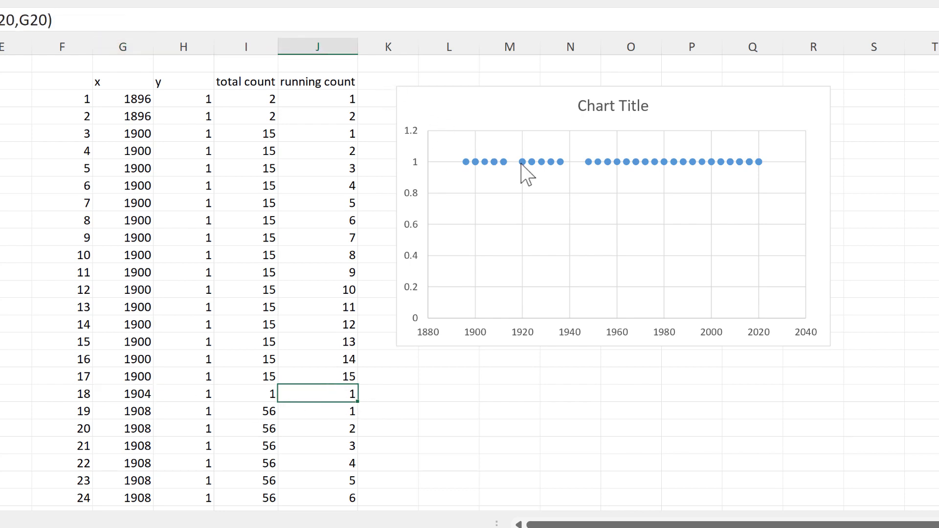
# Repoint the scatter chart's y values from column H to the running count in column J.
pyautogui.click(532, 203)
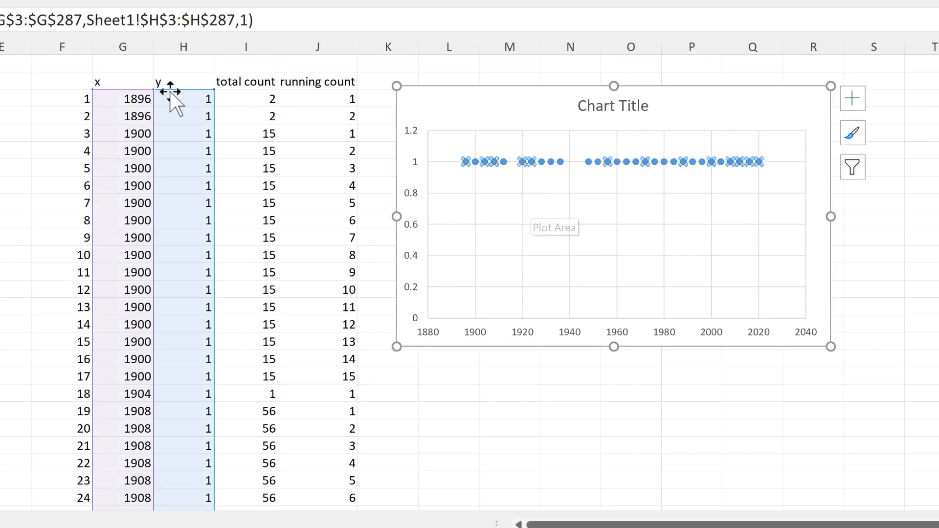
pyautogui.moveTo(164, 89); pyautogui.dragTo(300, 108)
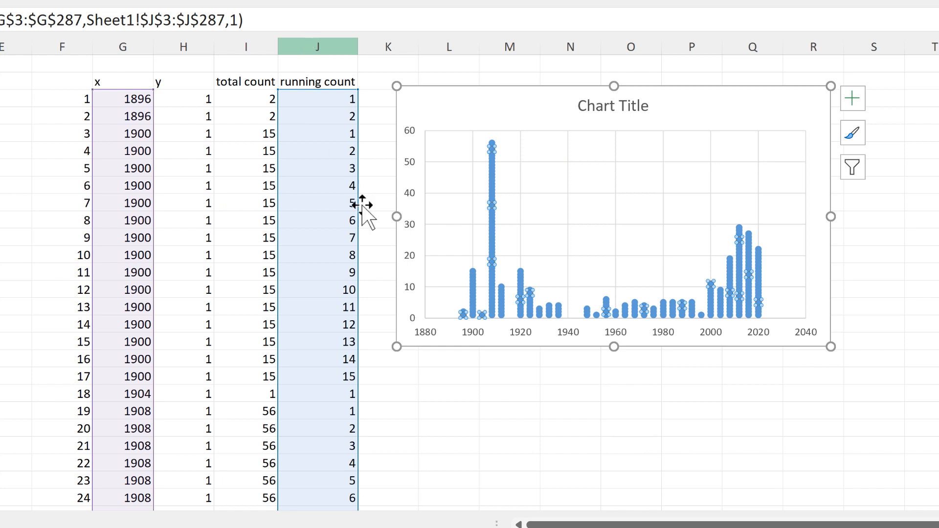
pyautogui.click(474, 374)
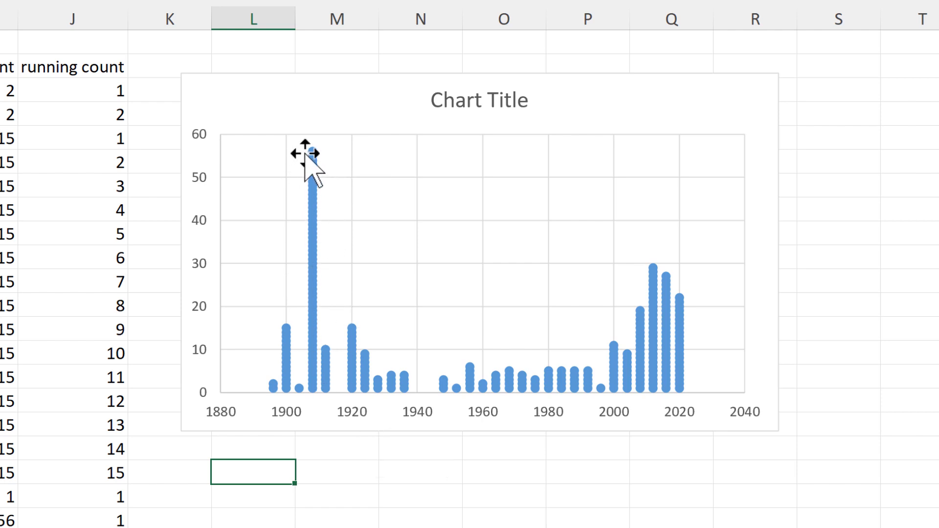
pyautogui.moveTo(312, 177)
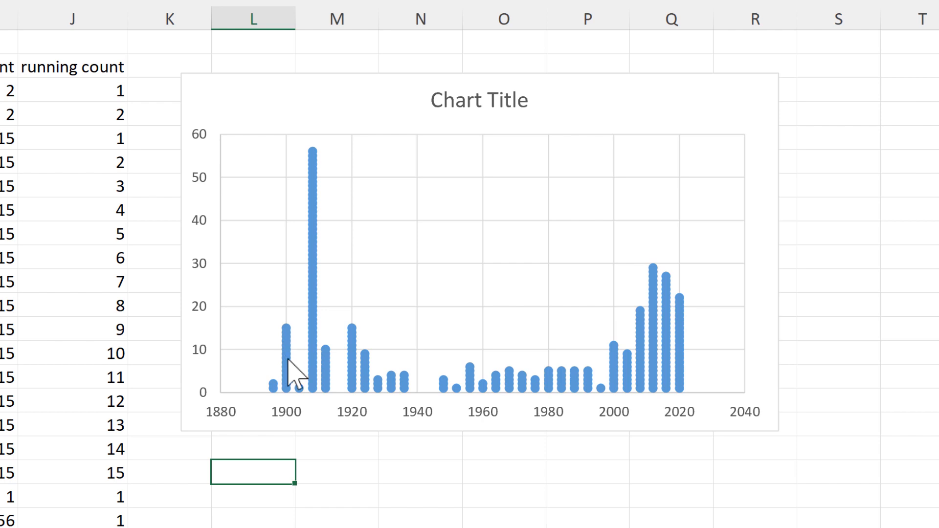
pyautogui.moveTo(284, 359)
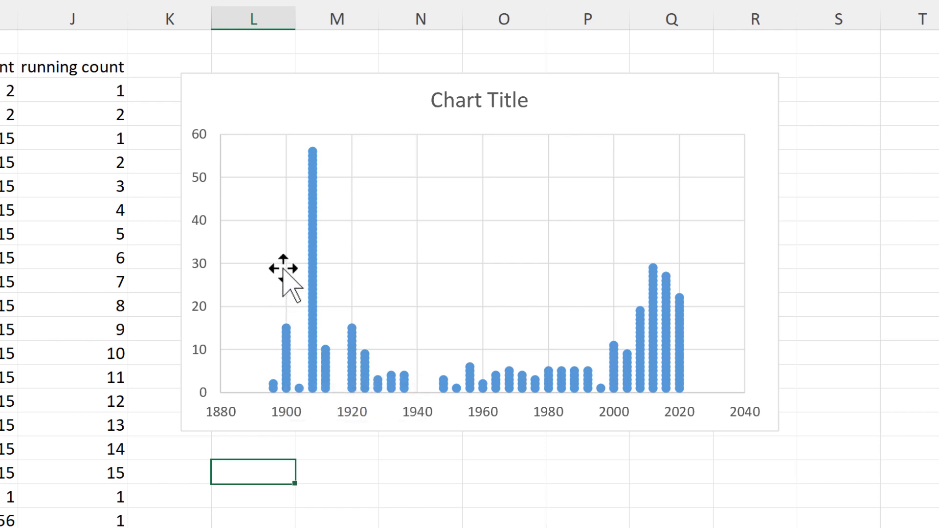
pyautogui.moveTo(311, 267)
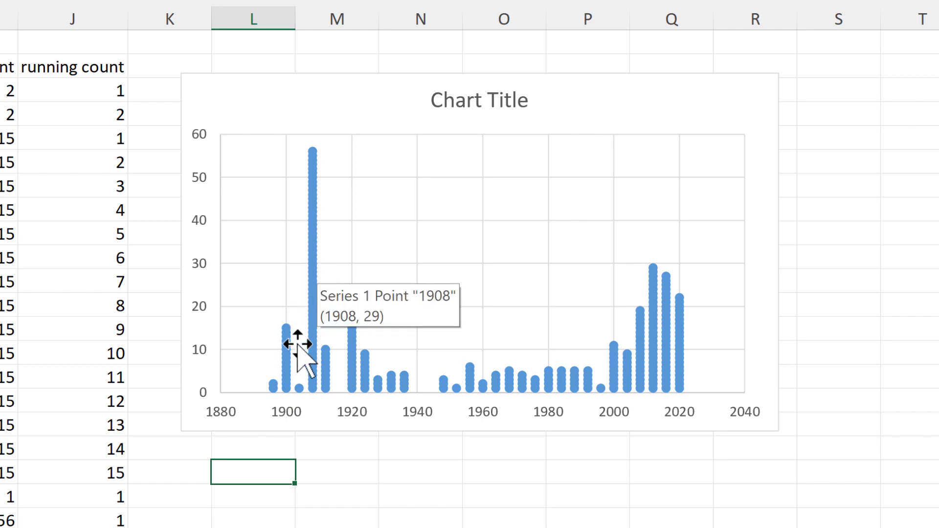
pyautogui.moveTo(299, 391)
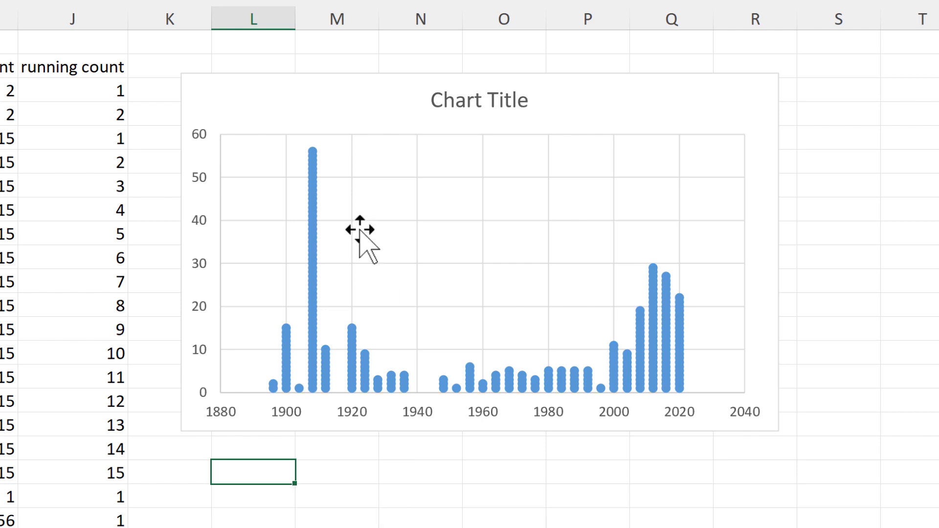
# Move the chart further right and add a 'space' heading in K2.
pyautogui.moveTo(273, 78); pyautogui.dragTo(382, 83)
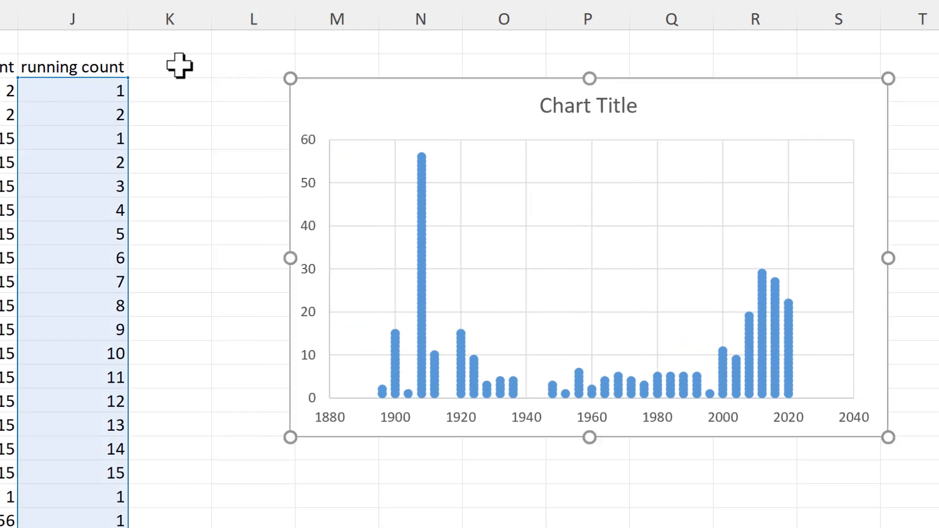
pyautogui.click(188, 74)
pyautogui.write('spac')
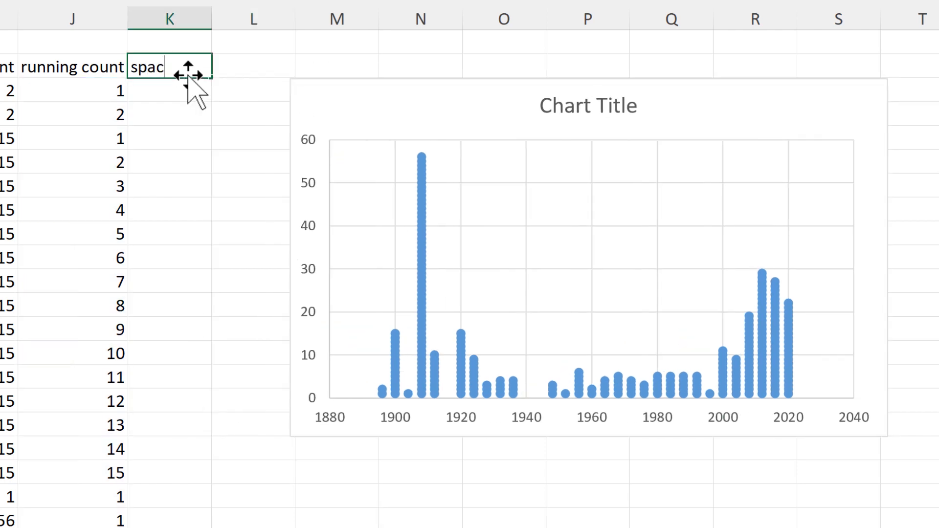
pyautogui.write('e')
pyautogui.press('Return')
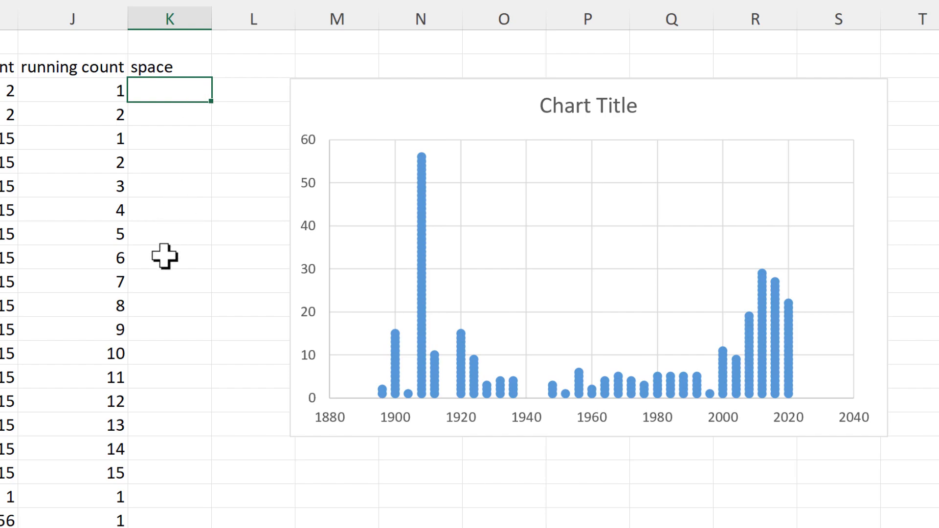
# Enter =MAX($D$3:$D$31) in K3 and fill it down the space column.
pyautogui.press('F2')
pyautogui.write('=max')
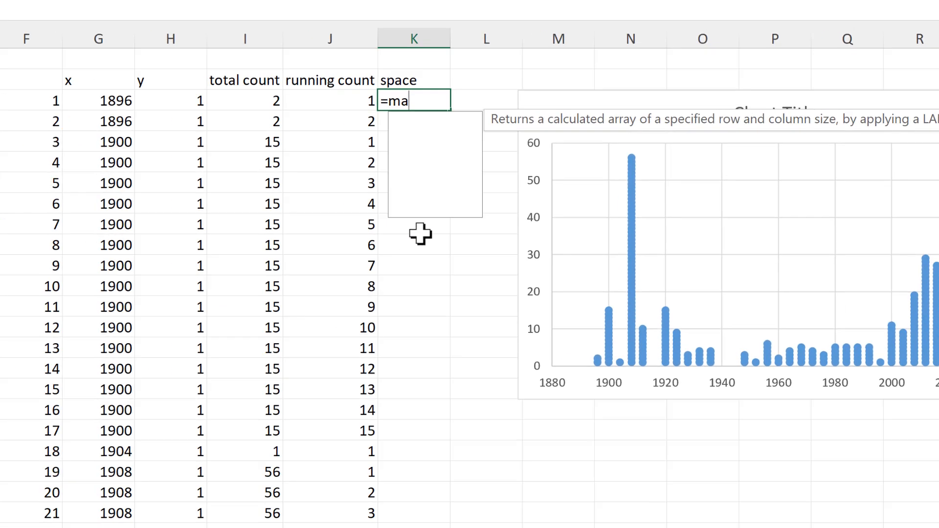
pyautogui.press('Tab')
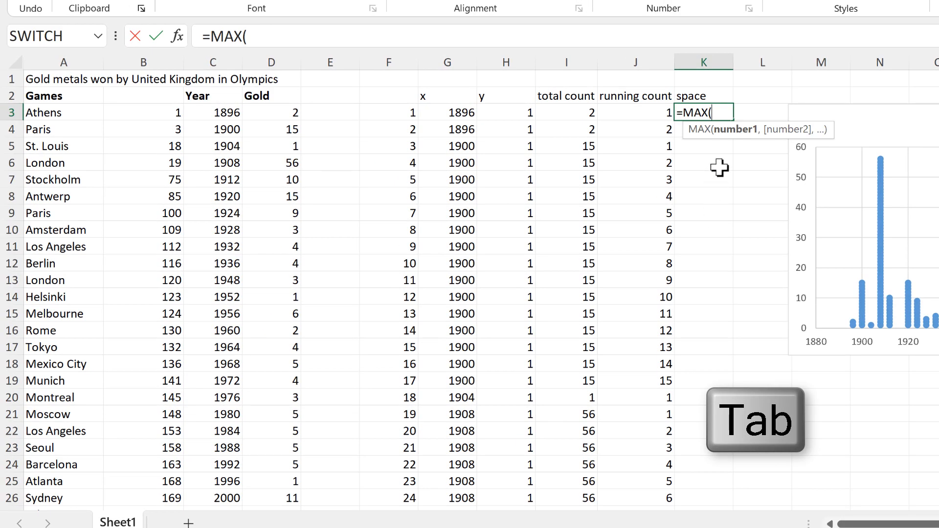
pyautogui.click(284, 114)
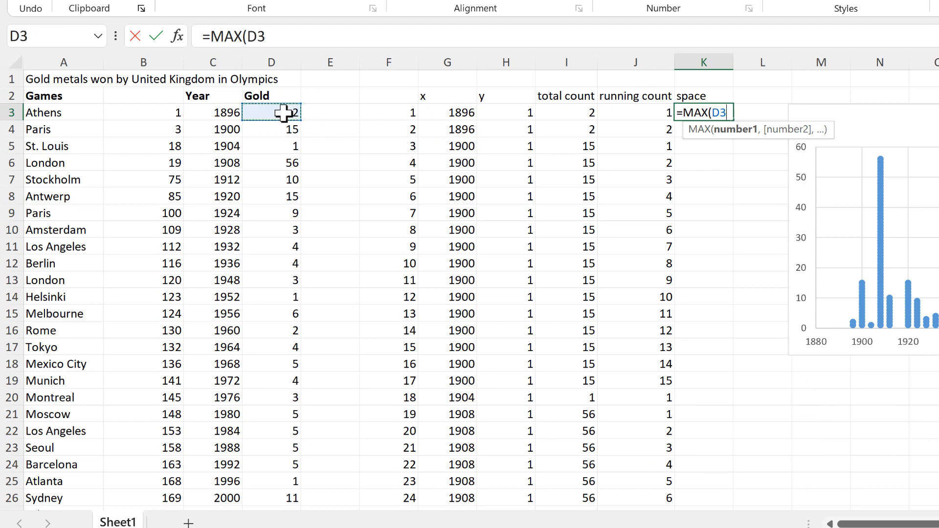
pyautogui.hotkey('ctrl', 'shift', 'Down')
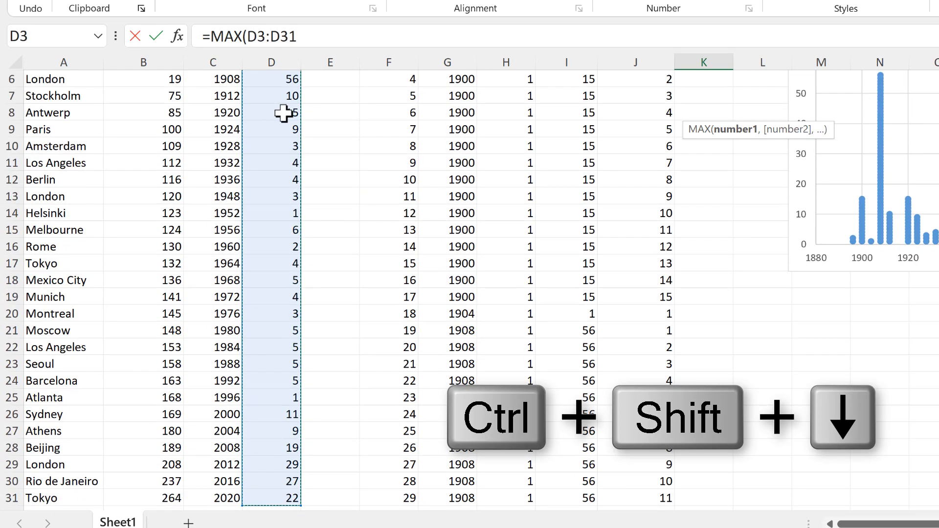
pyautogui.press('F4')
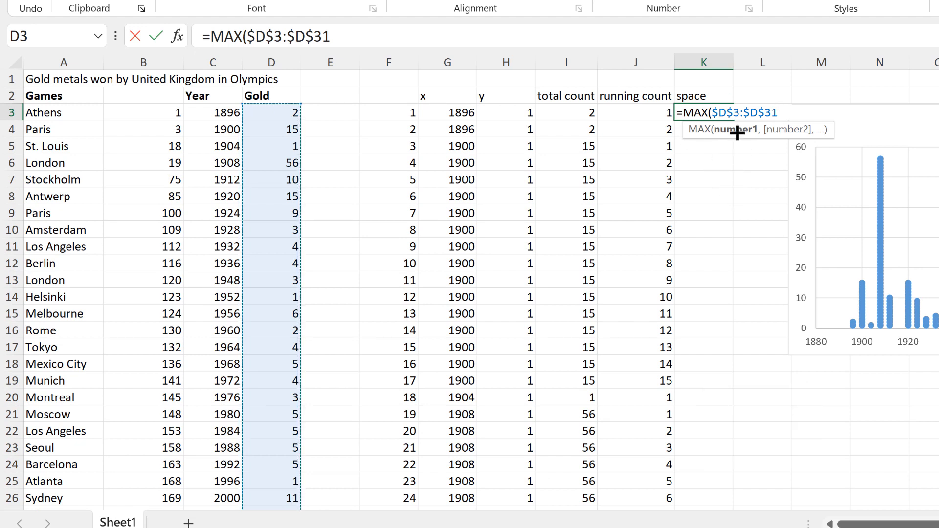
pyautogui.press('Return')
pyautogui.click(724, 114)
pyautogui.doubleClick(735, 123)
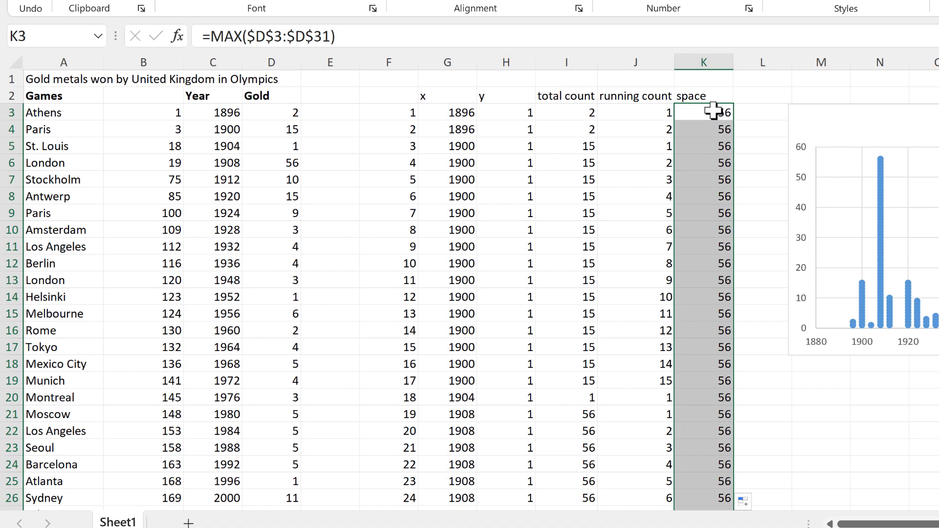
# Change K3 to =MAX($D$3:$D$31)-I3 and refill the space column.
pyautogui.press('F2')
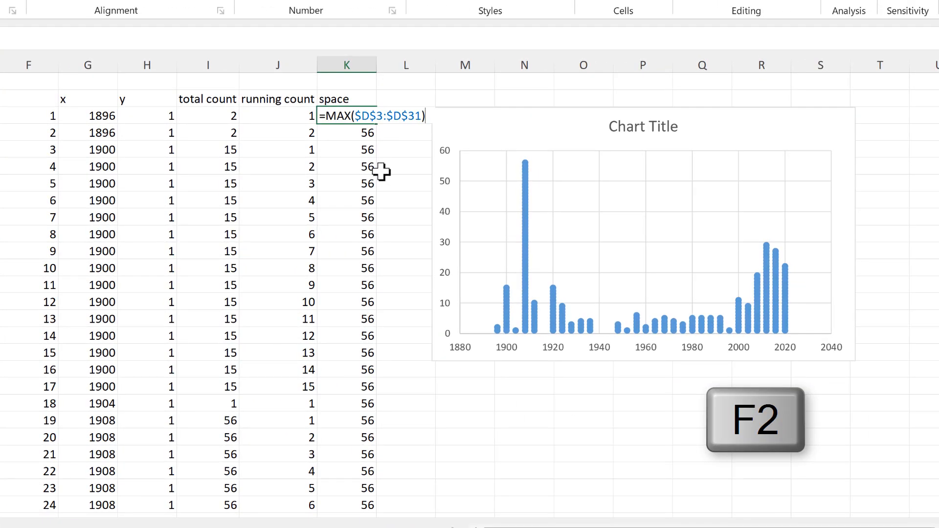
pyautogui.write('-')
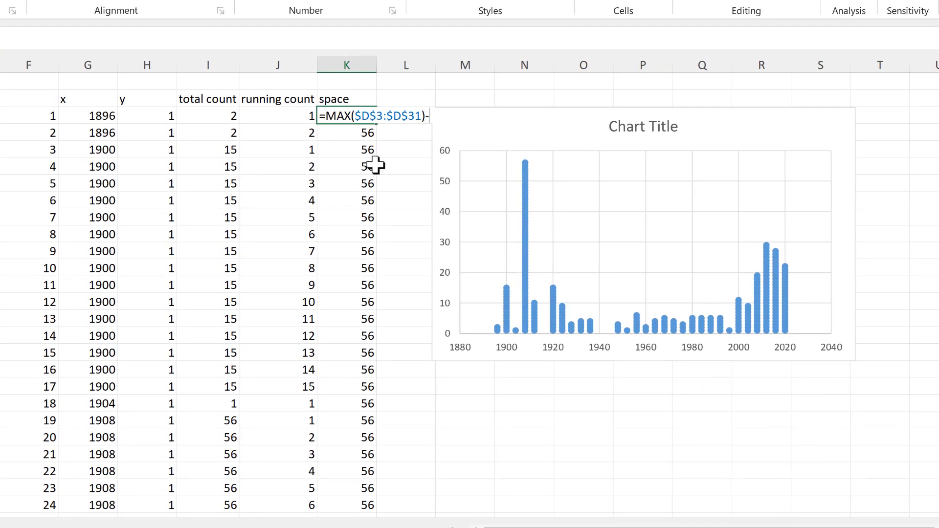
pyautogui.click(222, 116)
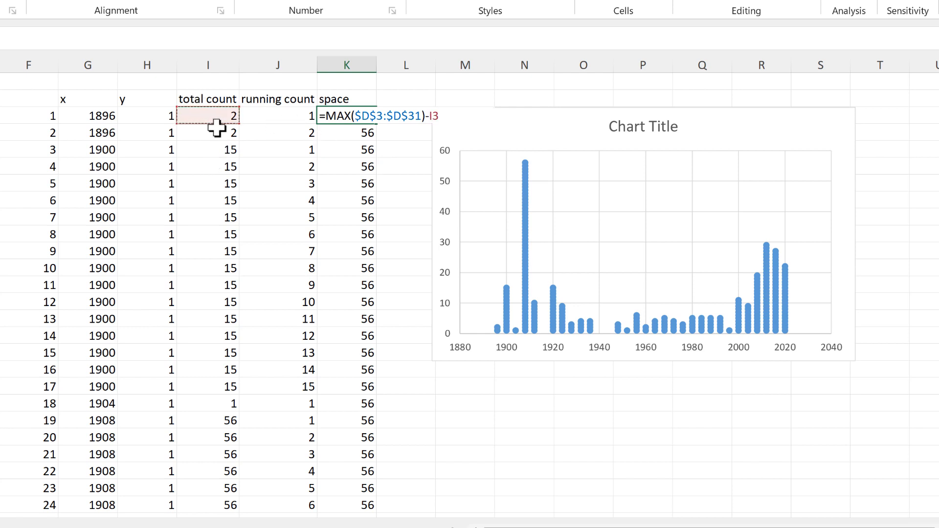
pyautogui.press('Return')
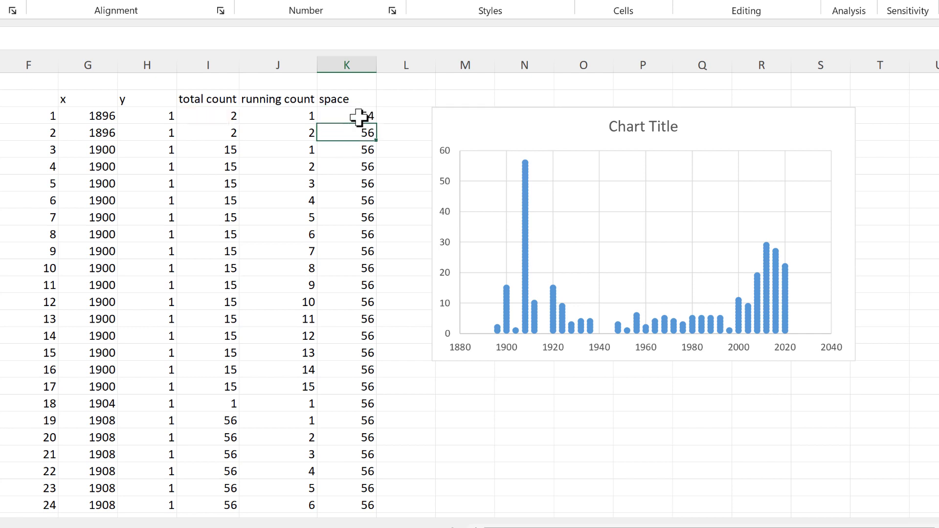
pyautogui.click(358, 116)
pyautogui.doubleClick(378, 127)
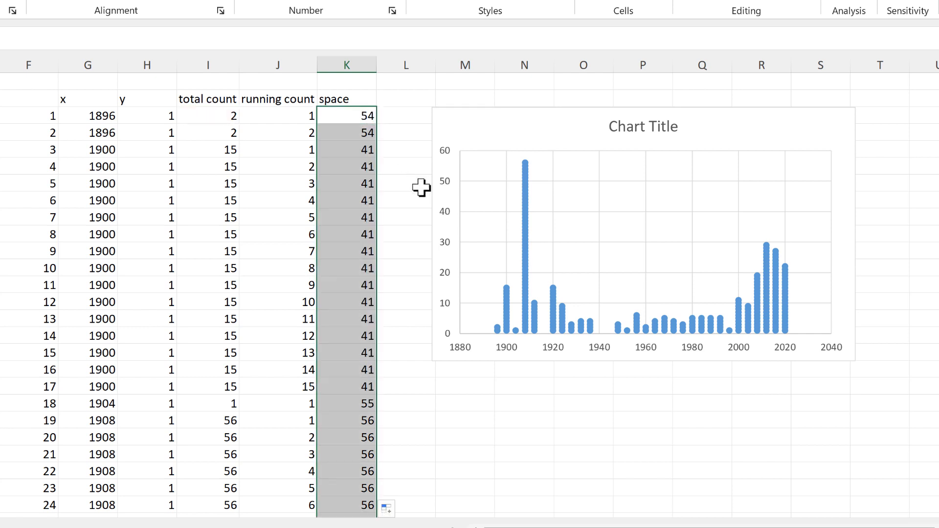
pyautogui.click(347, 64)
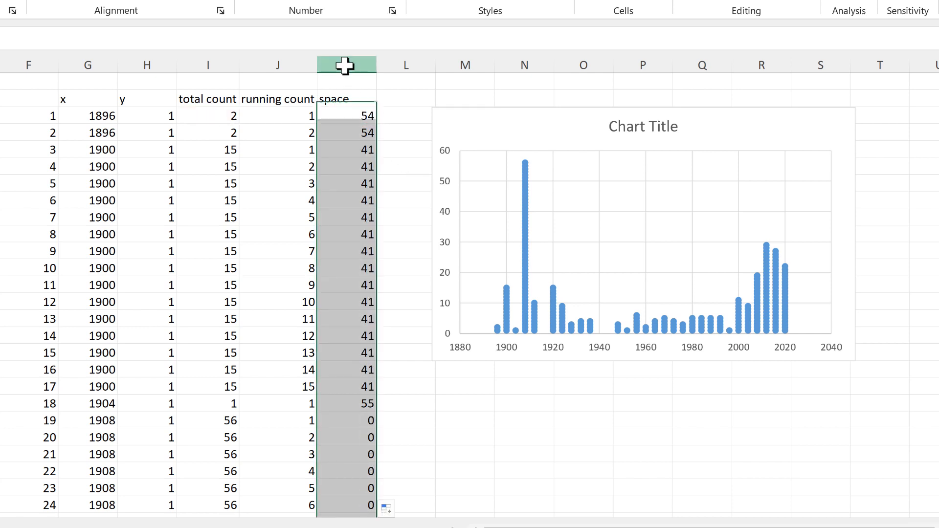
pyautogui.click(349, 121)
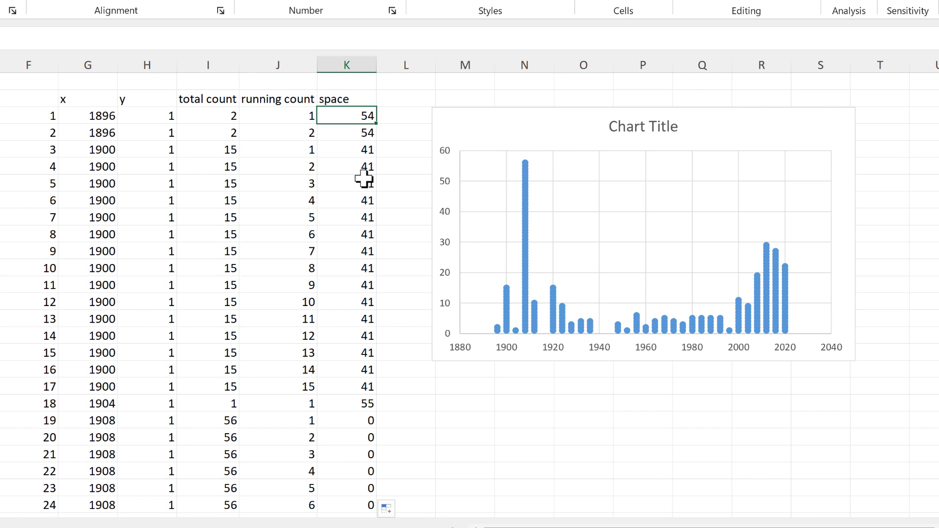
# Add a 'y' heading in L2 and shift the chart right to clear column L.
pyautogui.click(402, 94)
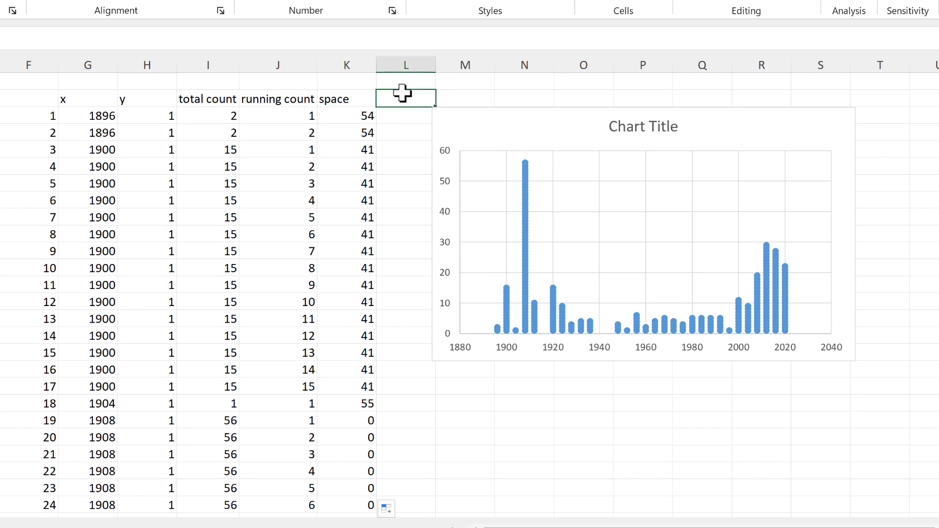
pyautogui.write('y')
pyautogui.press('Return')
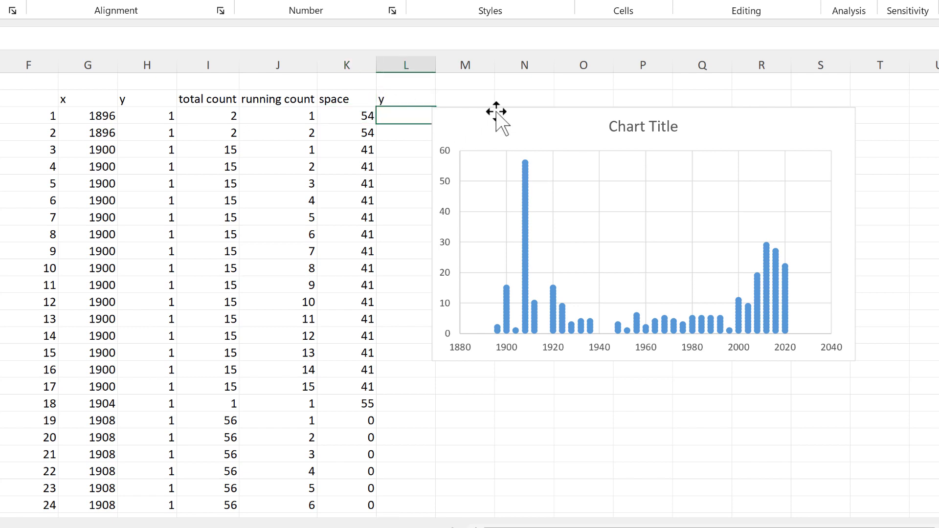
pyautogui.moveTo(478, 108); pyautogui.dragTo(525, 115)
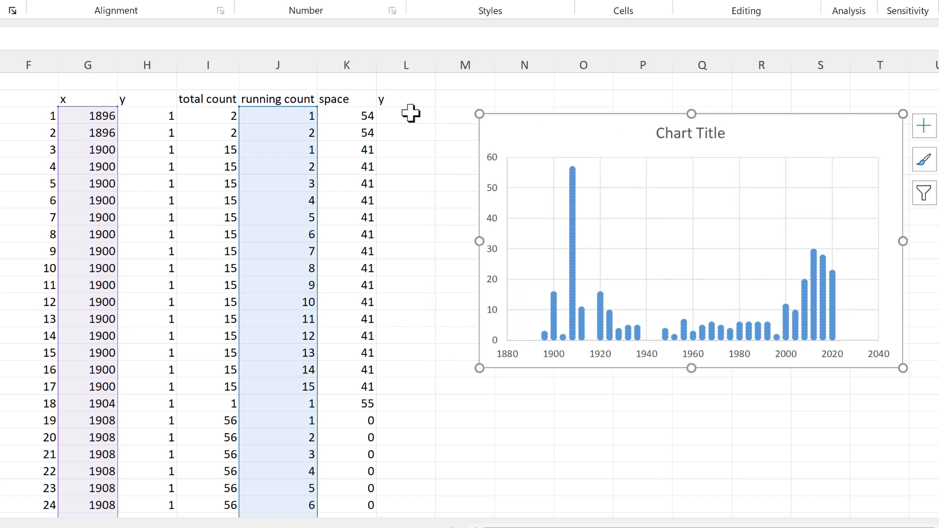
# Enter =J3+K3 in L3 and fill it down the y column.
pyautogui.click(414, 115)
pyautogui.write('=')
pyautogui.click(291, 120)
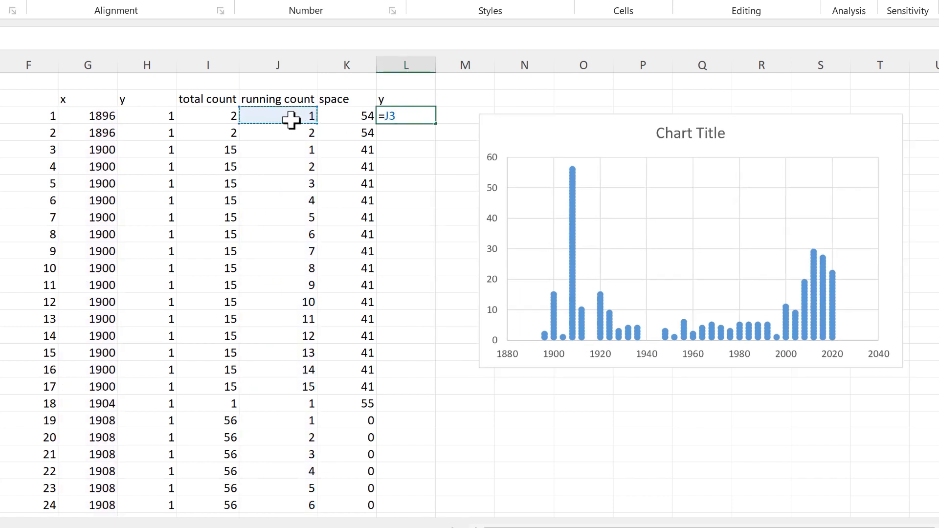
pyautogui.write('+')
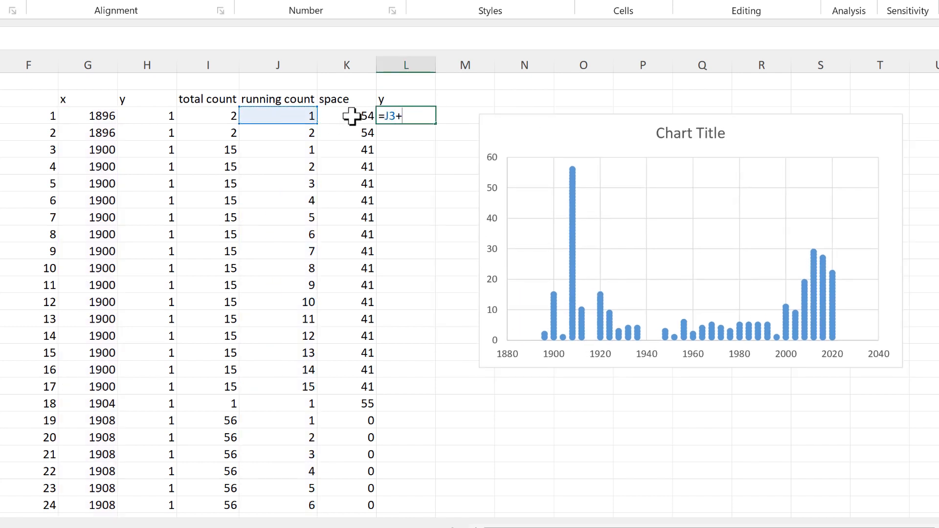
pyautogui.click(349, 120)
pyautogui.press('Return')
pyautogui.click(411, 115)
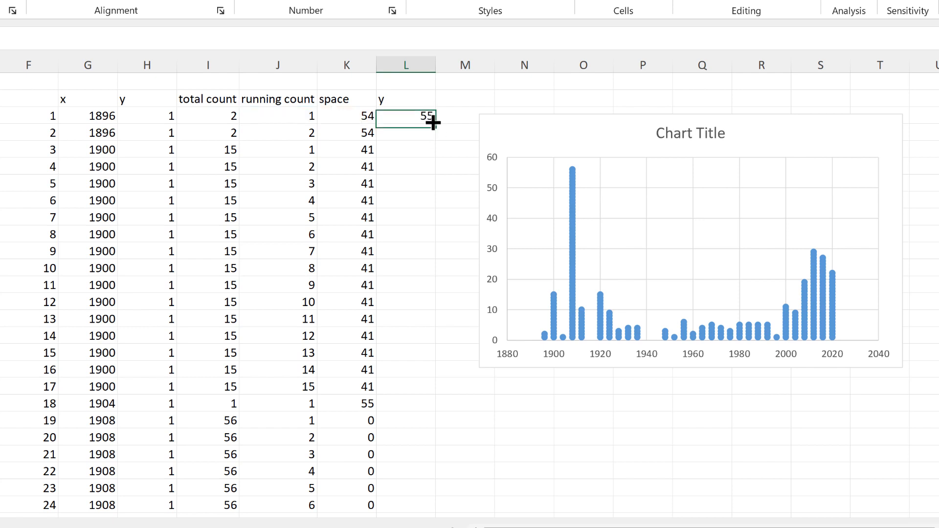
pyautogui.doubleClick(435, 125)
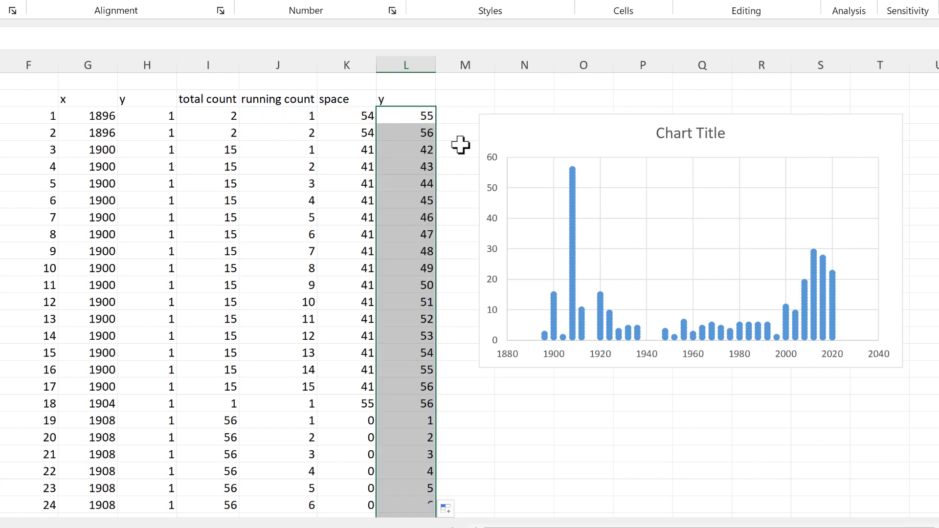
pyautogui.click(461, 104)
# Point the chart's dot series y values at column L.
pyautogui.click(570, 182)
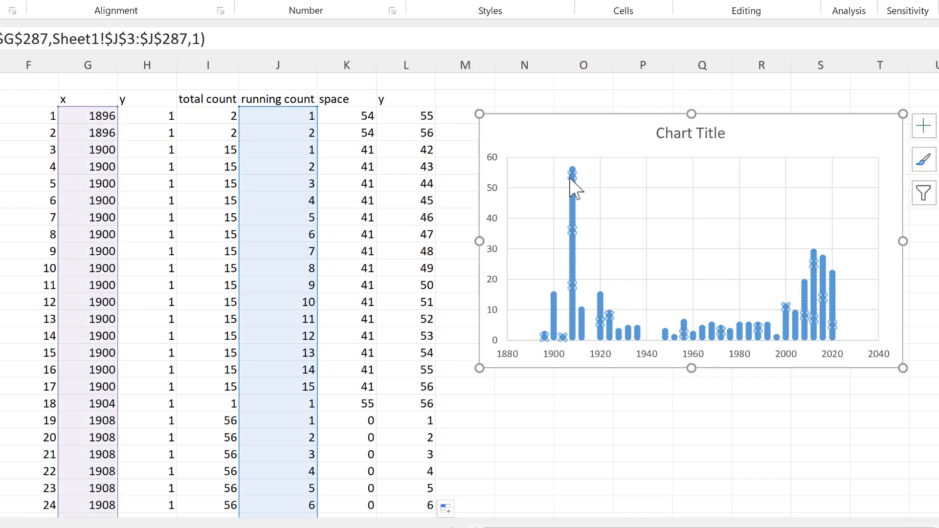
pyautogui.moveTo(273, 115); pyautogui.dragTo(407, 128)
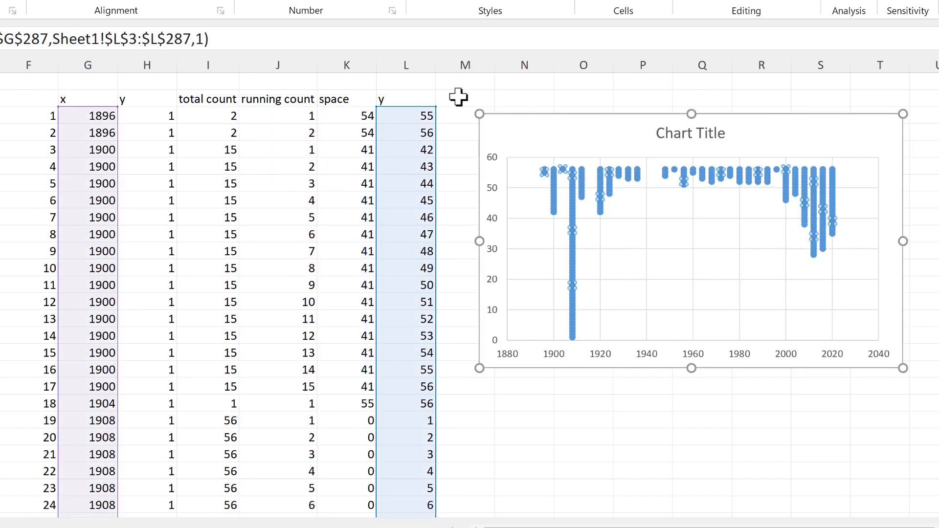
pyautogui.click(460, 98)
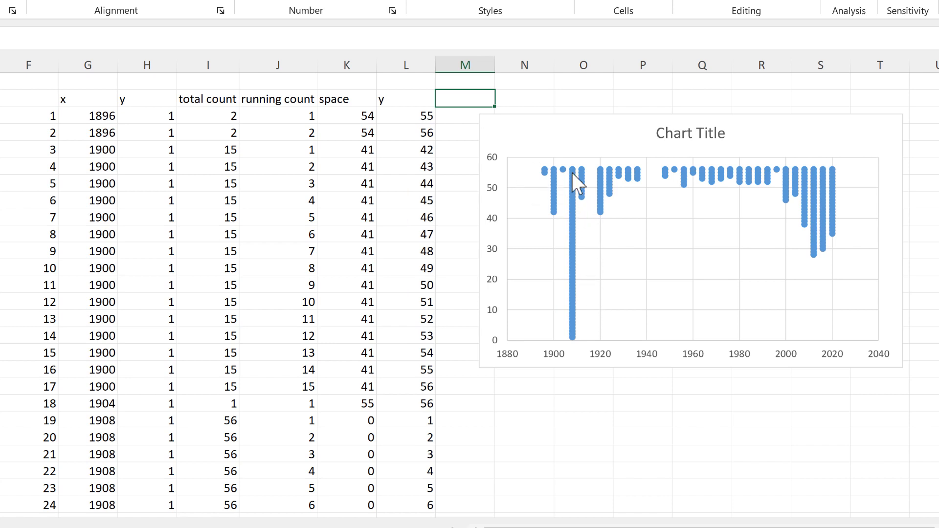
# Halve the space formula to =(MAX($D$3:$D$31)-I3)/2 and fill it down column K.
pyautogui.click(350, 118)
pyautogui.press('F2')
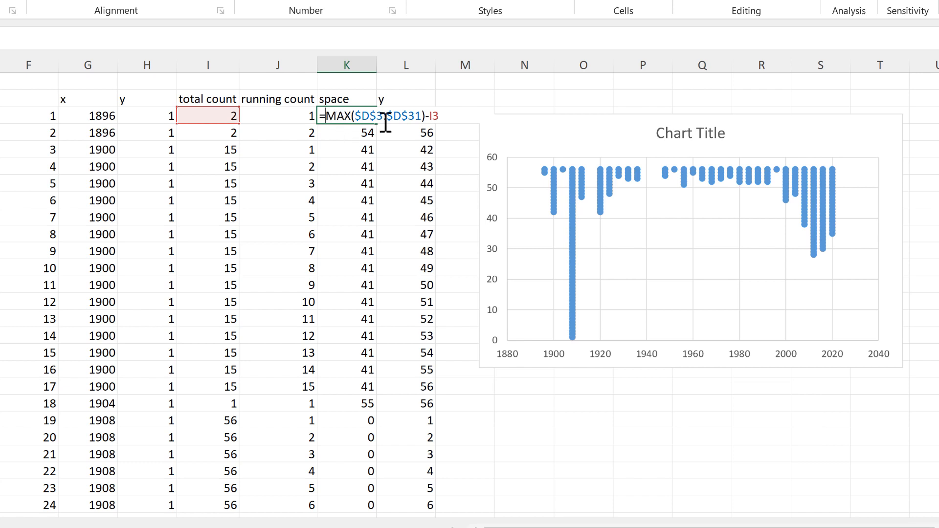
pyautogui.write('(')
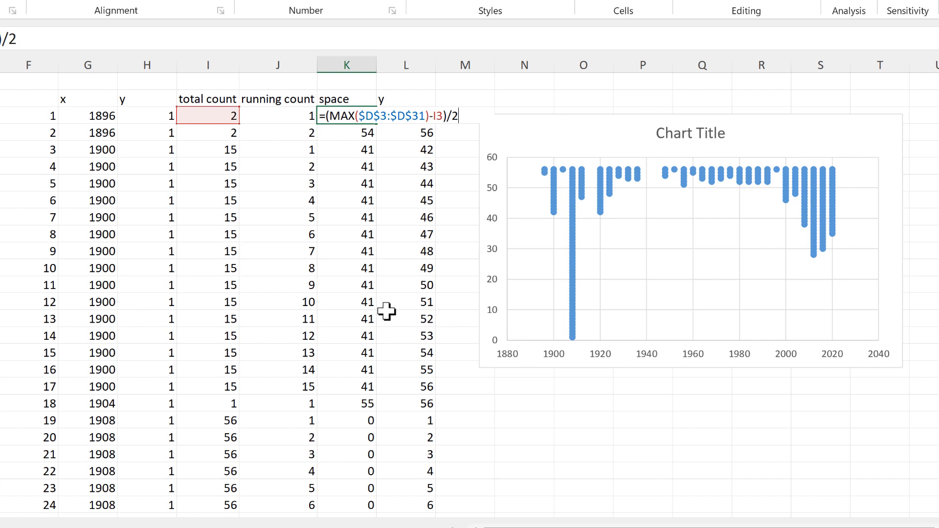
pyautogui.press('Return')
pyautogui.click(372, 117)
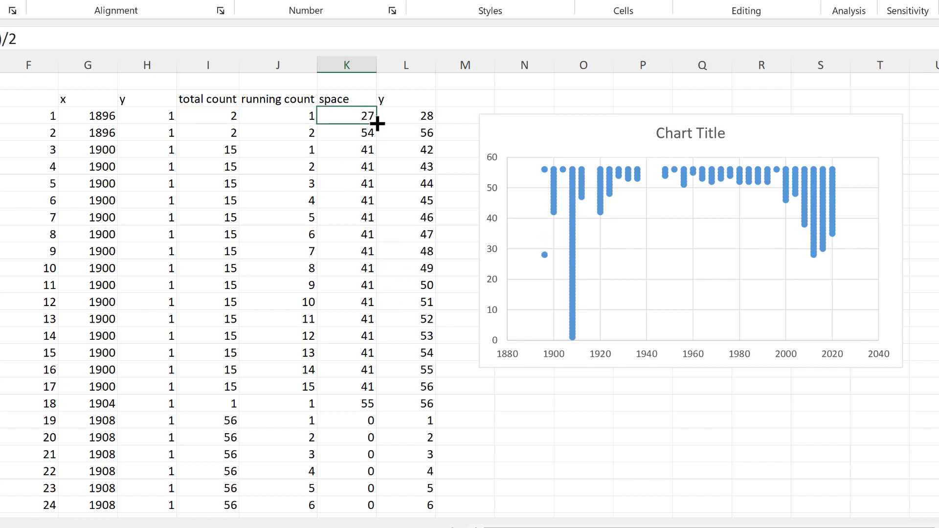
pyautogui.doubleClick(376, 123)
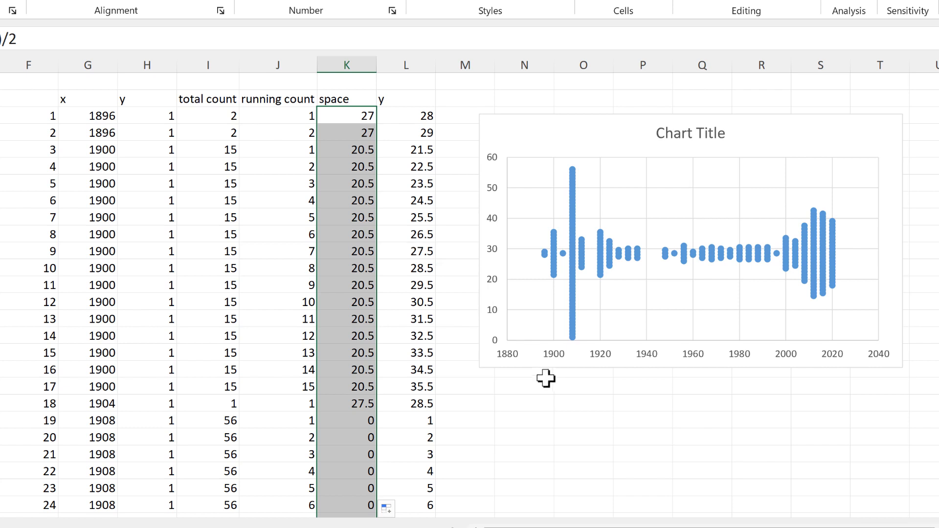
pyautogui.click(558, 400)
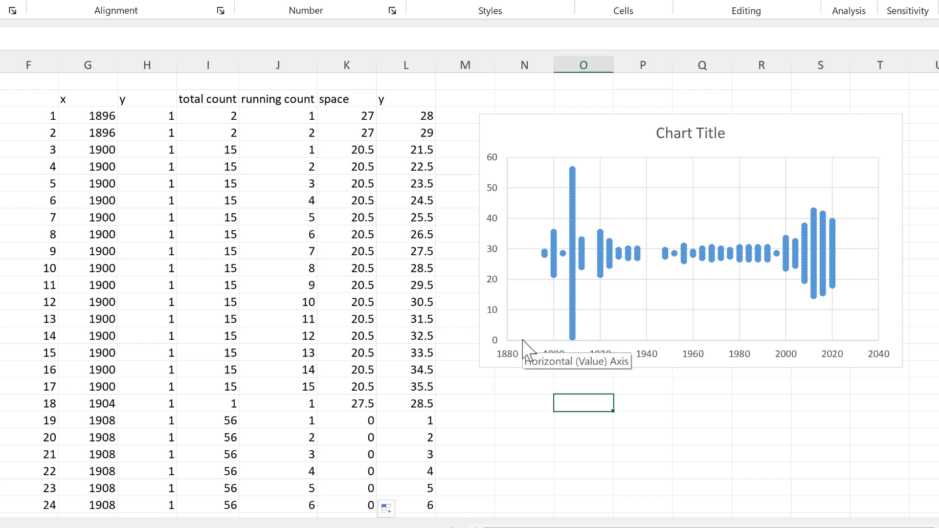
# Change the y formula to =J3+K3+2 and fill it down column L.
pyautogui.click(409, 116)
pyautogui.press('F2')
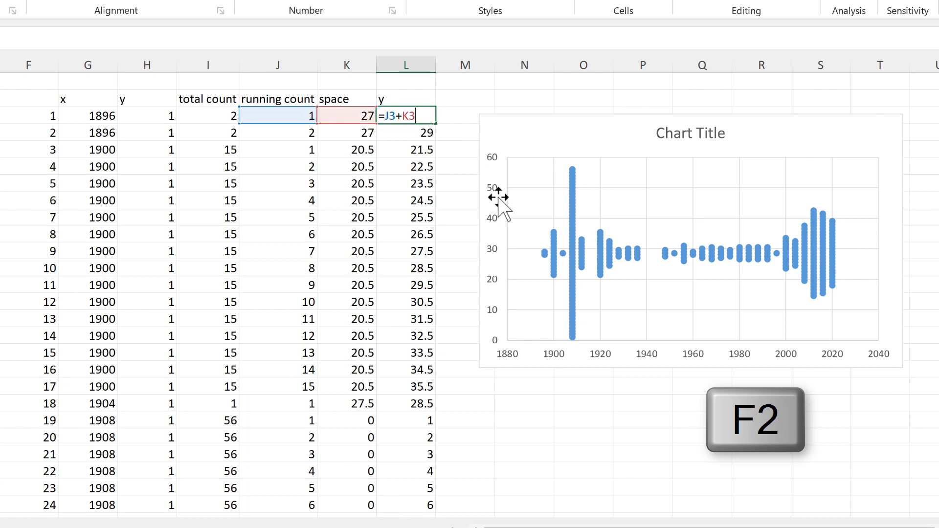
pyautogui.write('+')
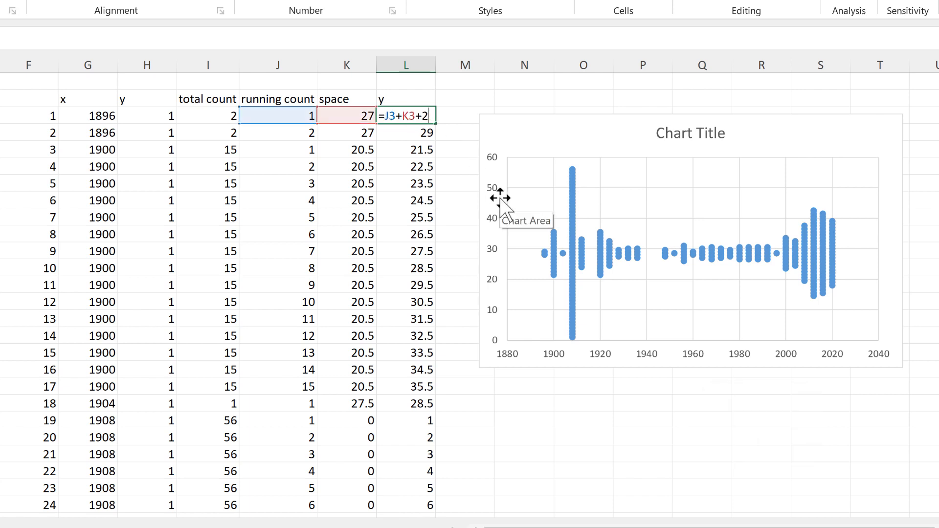
pyautogui.write('2')
pyautogui.press('Return')
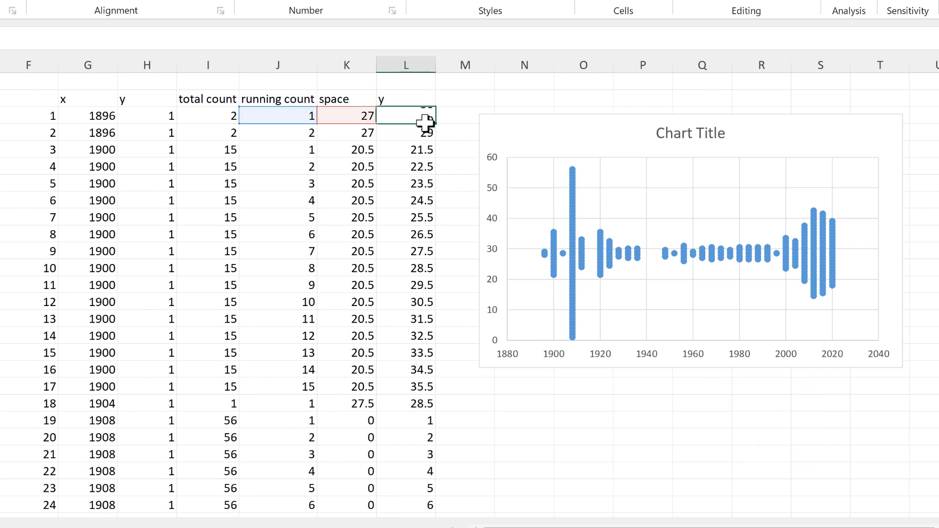
pyautogui.click(424, 116)
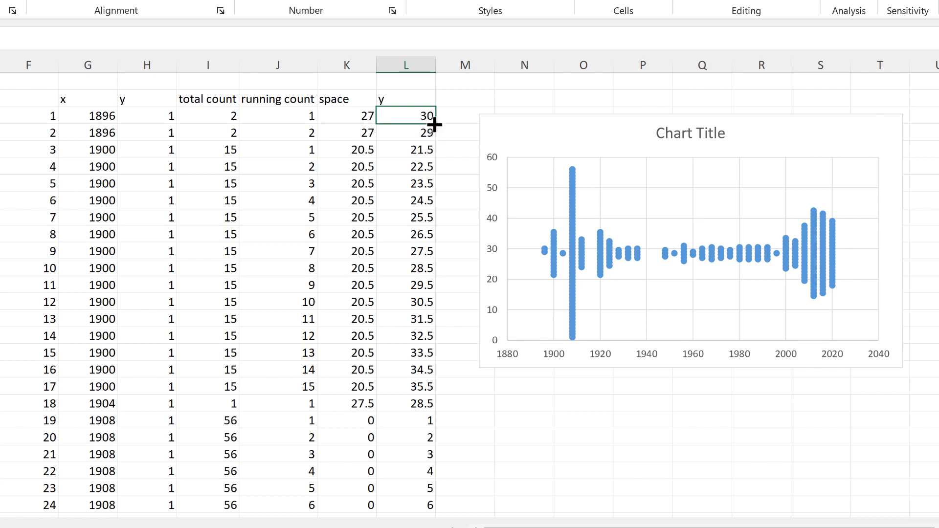
pyautogui.doubleClick(435, 124)
pyautogui.click(597, 421)
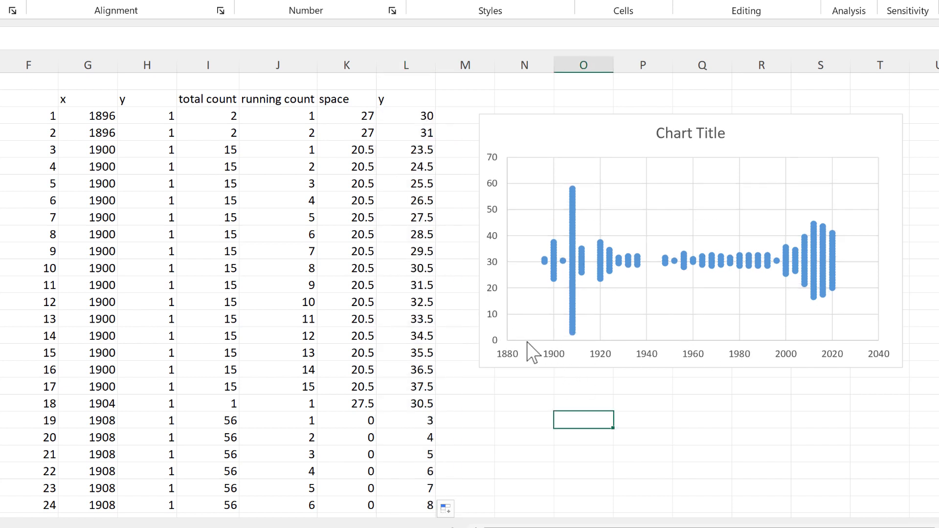
# Move the chart beside the data, make it taller and narrower, and set Arial font.
pyautogui.moveTo(572, 115); pyautogui.dragTo(201, 81)
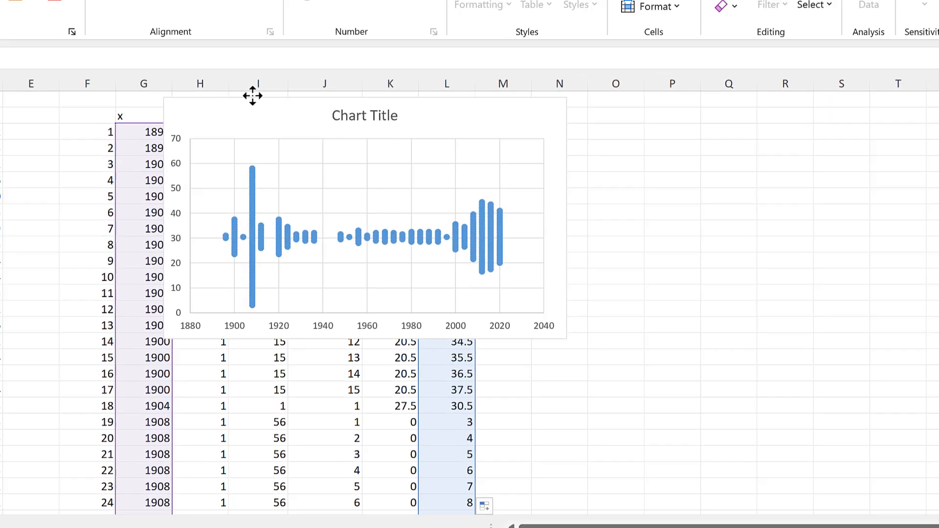
pyautogui.moveTo(319, 333); pyautogui.dragTo(302, 504)
pyautogui.moveTo(531, 292); pyautogui.dragTo(437, 288)
pyautogui.click(218, 55)
pyautogui.click(157, 418)
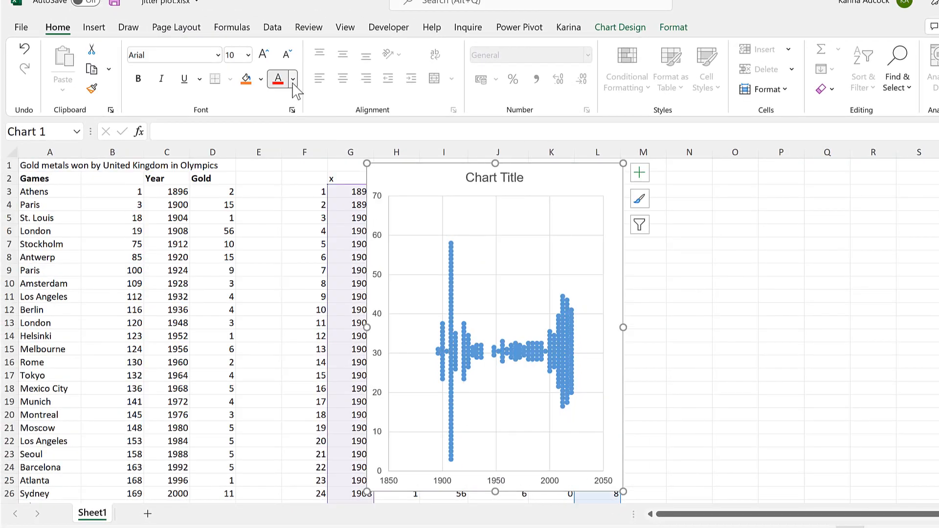
# Link the chart title to cell A1 and make it bold.
pyautogui.click(495, 178)
pyautogui.write('=')
pyautogui.click(44, 165)
pyautogui.press('Return')
pyautogui.hotkey('ctrl', 'b')
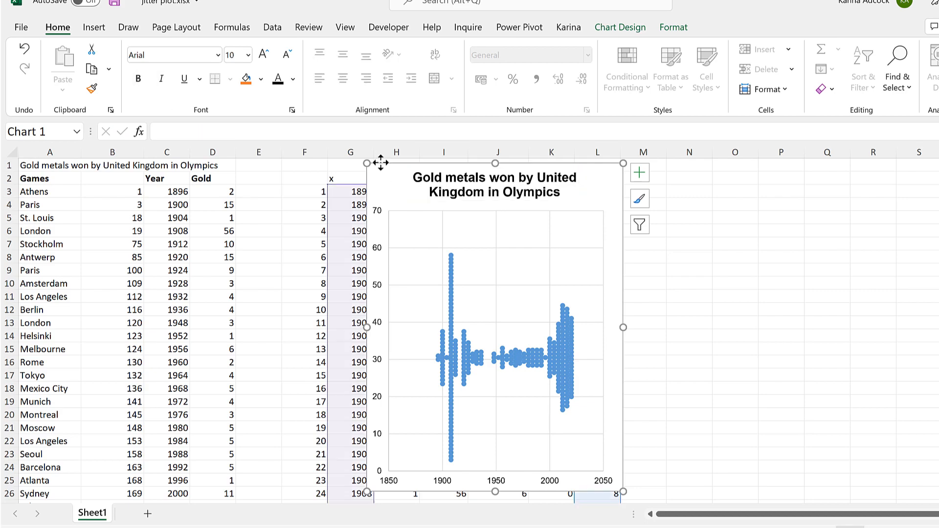
# Remove the chart border and gridlines, and give the plot area a solid black border.
pyautogui.hotkey('ctrl', '1')
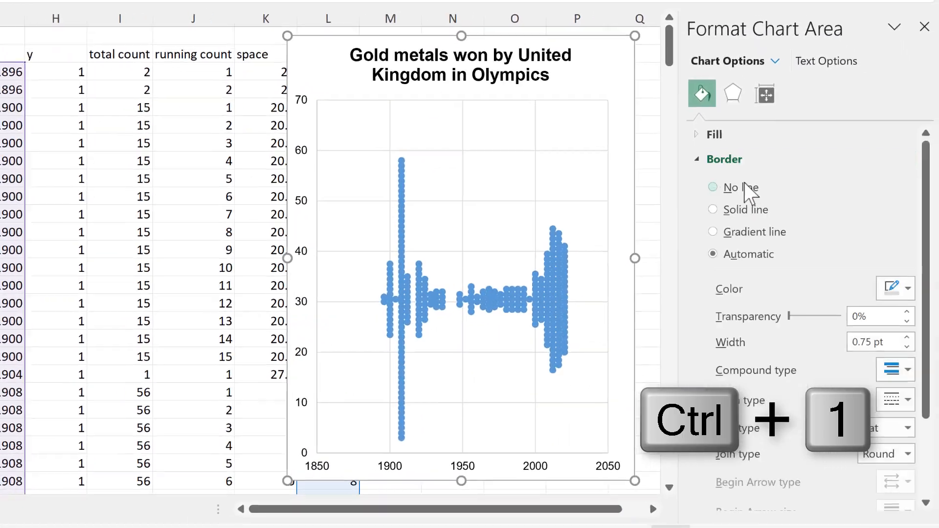
pyautogui.click(744, 185)
pyautogui.click(535, 125)
pyautogui.press('Delete')
pyautogui.click(483, 150)
pyautogui.press('Delete')
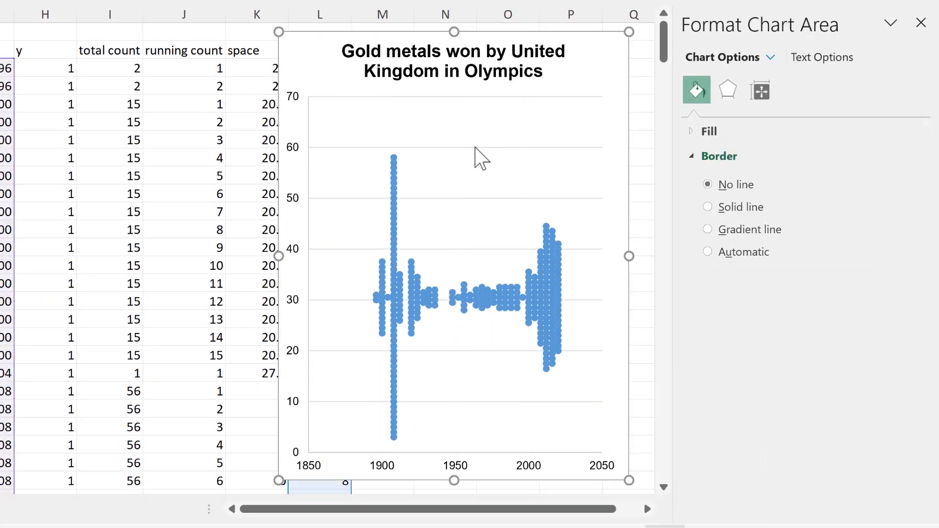
pyautogui.click(484, 154)
pyautogui.click(909, 288)
pyautogui.click(807, 347)
# Give the vertical axis a black line, maximum 60, and Outside major tick marks.
pyautogui.click(292, 98)
pyautogui.click(903, 287)
pyautogui.click(803, 337)
pyautogui.click(791, 90)
pyautogui.click(779, 131)
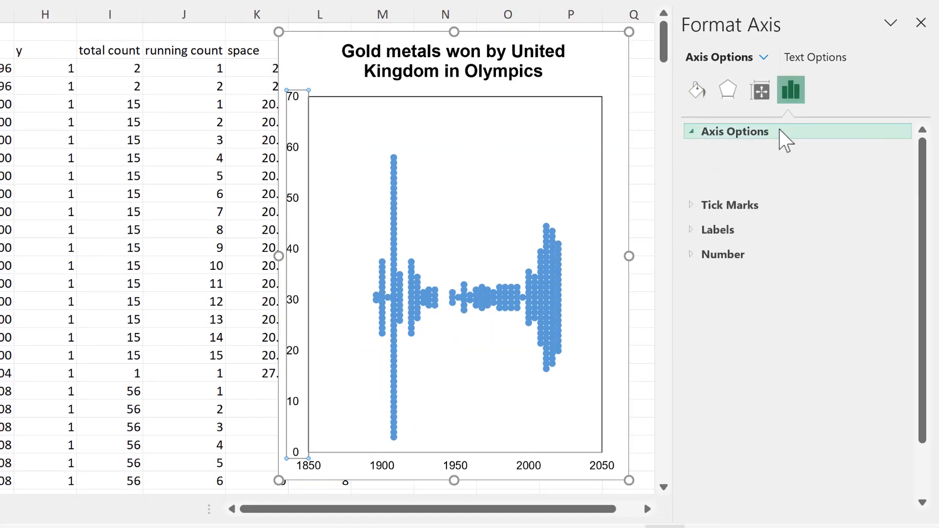
pyautogui.moveTo(816, 205); pyautogui.dragTo(743, 200)
pyautogui.write('60')
pyautogui.click(752, 133)
pyautogui.click(743, 157)
pyautogui.click(904, 179)
pyautogui.click(871, 235)
# Set horizontal axis ticks to Outside with bounds from 1892 to 2024.
pyautogui.click(598, 465)
pyautogui.click(904, 180)
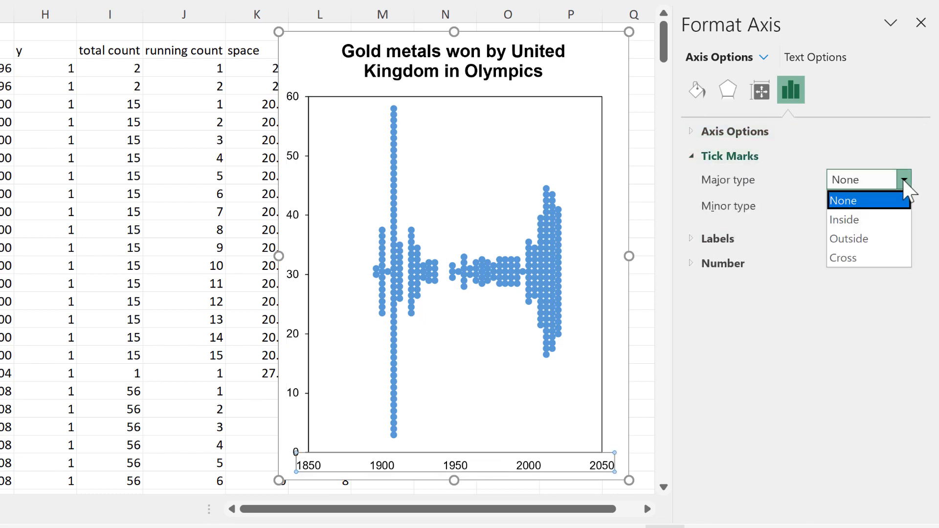
pyautogui.click(871, 238)
pyautogui.click(717, 134)
pyautogui.doubleClick(811, 177)
pyautogui.write('892')
pyautogui.press('Return')
pyautogui.moveTo(846, 205); pyautogui.dragTo(758, 204)
pyautogui.write('2024')
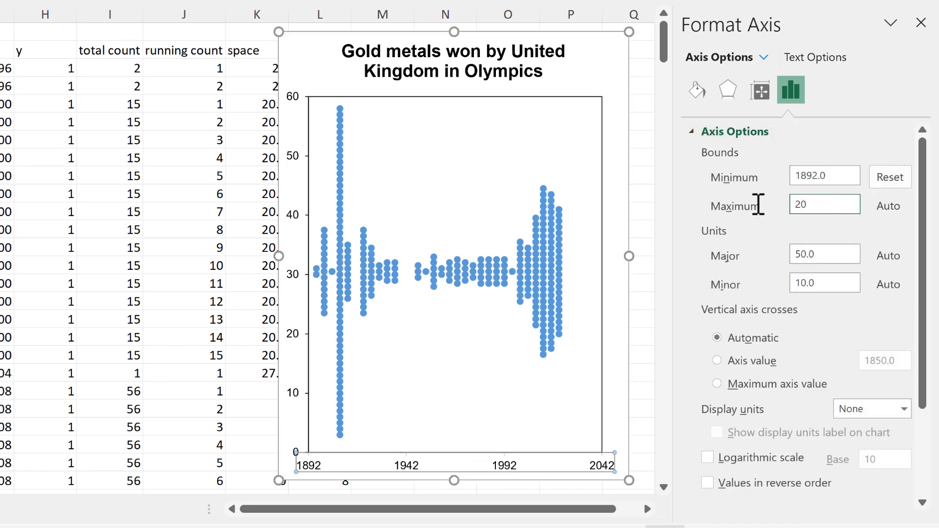
pyautogui.press('Return')
# Set the horizontal axis major unit to 24 and make its line black.
pyautogui.moveTo(832, 254); pyautogui.dragTo(789, 271)
pyautogui.write('24')
pyautogui.press('Return')
pyautogui.click(697, 90)
pyautogui.click(902, 287)
pyautogui.click(802, 336)
# Make the dots dark gold with no outline, using built-in size-4 markers.
pyautogui.click(584, 255)
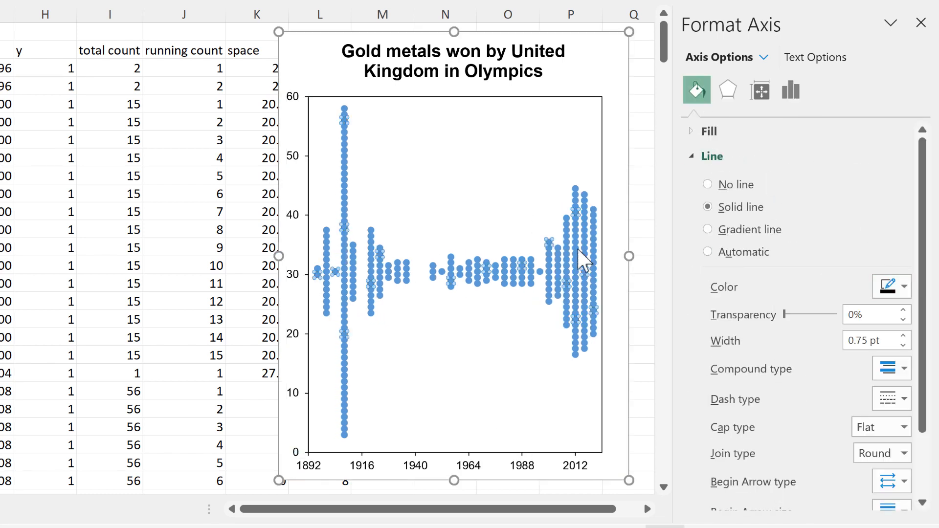
pyautogui.click(784, 134)
pyautogui.click(726, 240)
pyautogui.click(709, 186)
pyautogui.click(884, 391)
pyautogui.click(897, 269)
pyautogui.click(757, 161)
pyautogui.click(708, 232)
pyautogui.click(801, 289)
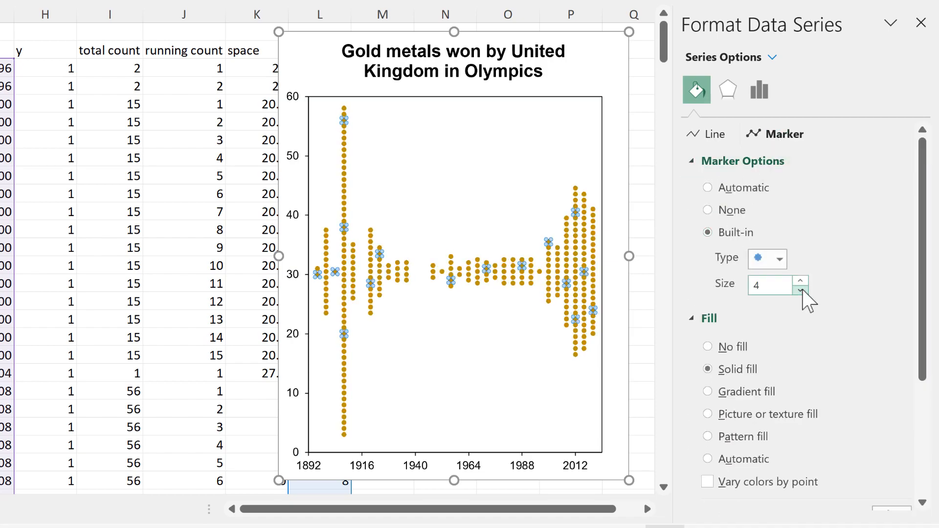
# Narrow the finished chart slightly.
pyautogui.click(571, 37)
pyautogui.moveTo(629, 257); pyautogui.dragTo(579, 257)
pyautogui.click(178, 194)
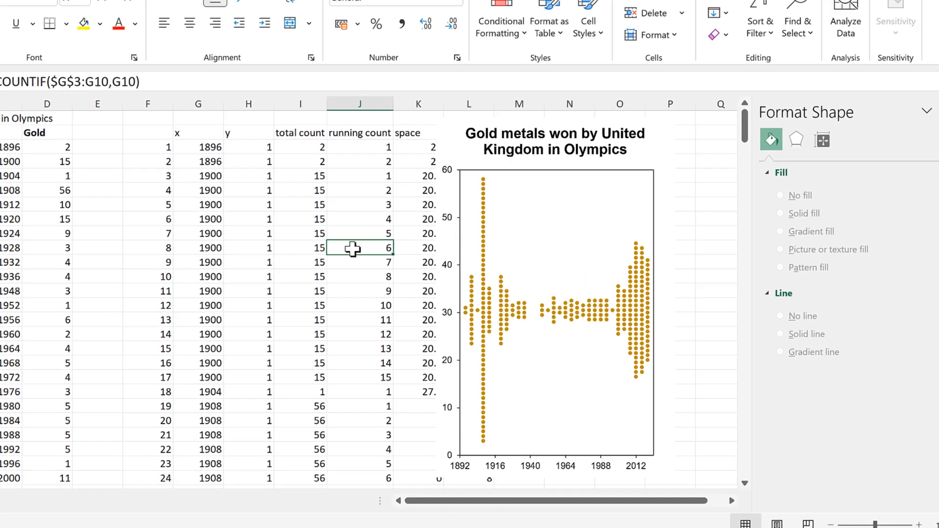